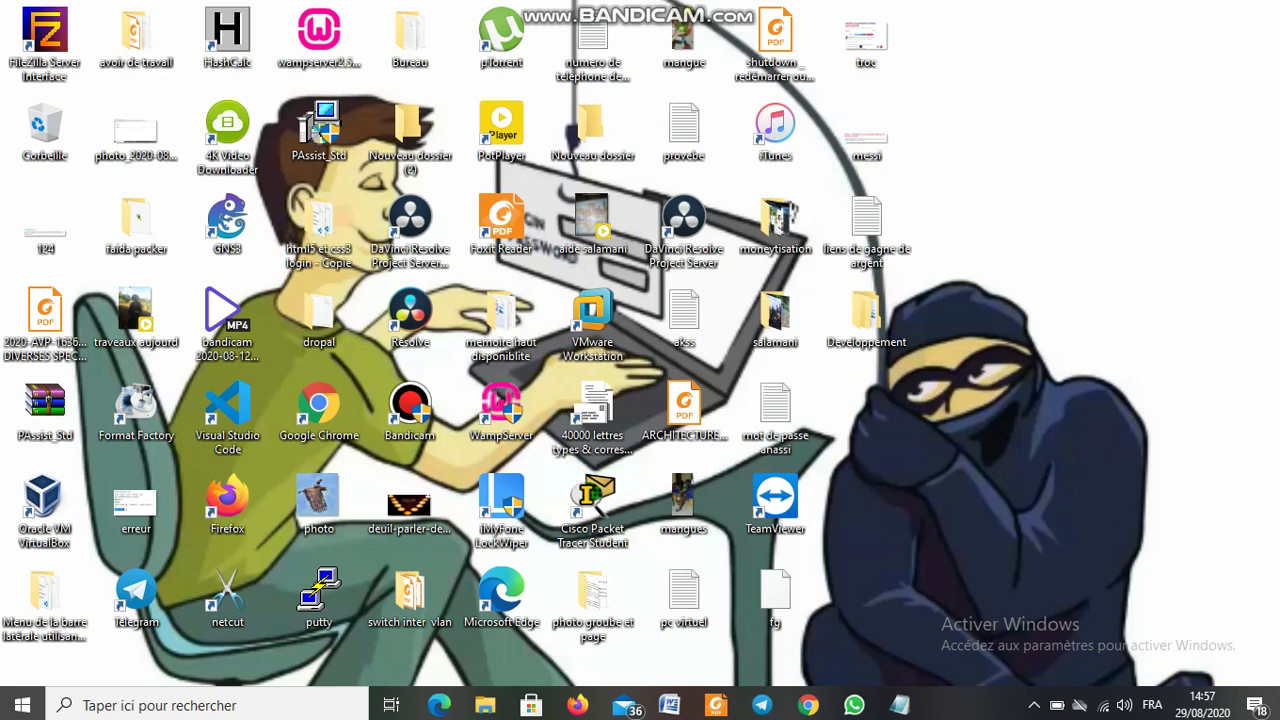
Open the temporary files folder with the Run command %tmp%, enlarge its window and look through the contents.
{"action": "key", "text": "super+r"}
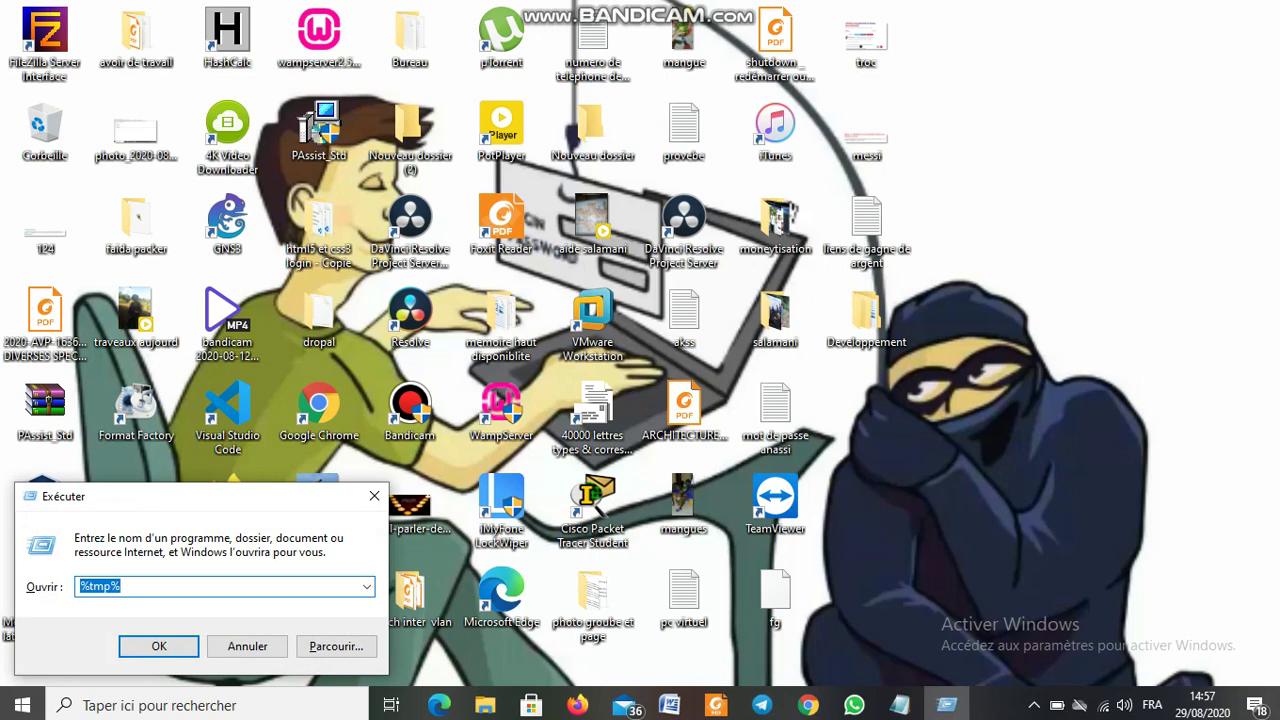
{"action": "key", "text": "Return"}
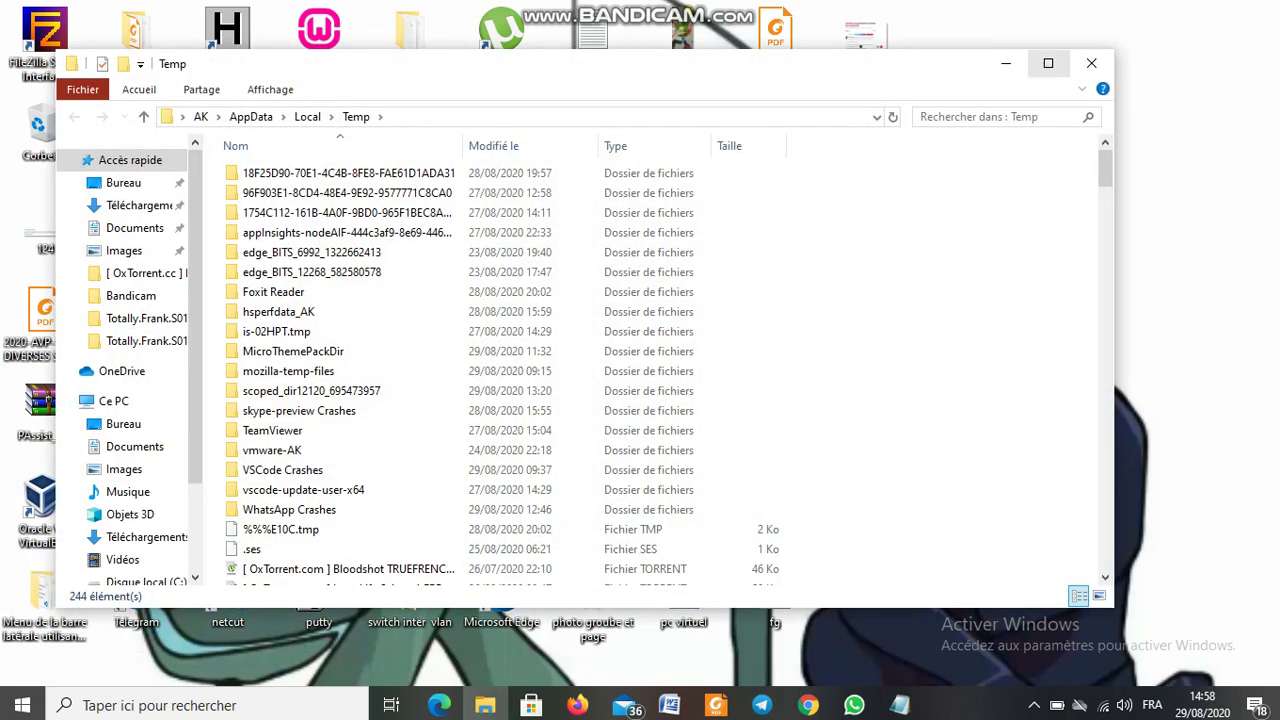
{"action": "left_click", "coordinate": [1048, 63]}
{"action": "scroll", "coordinate": [445, 380], "scroll_direction": "down", "scroll_amount": 15}
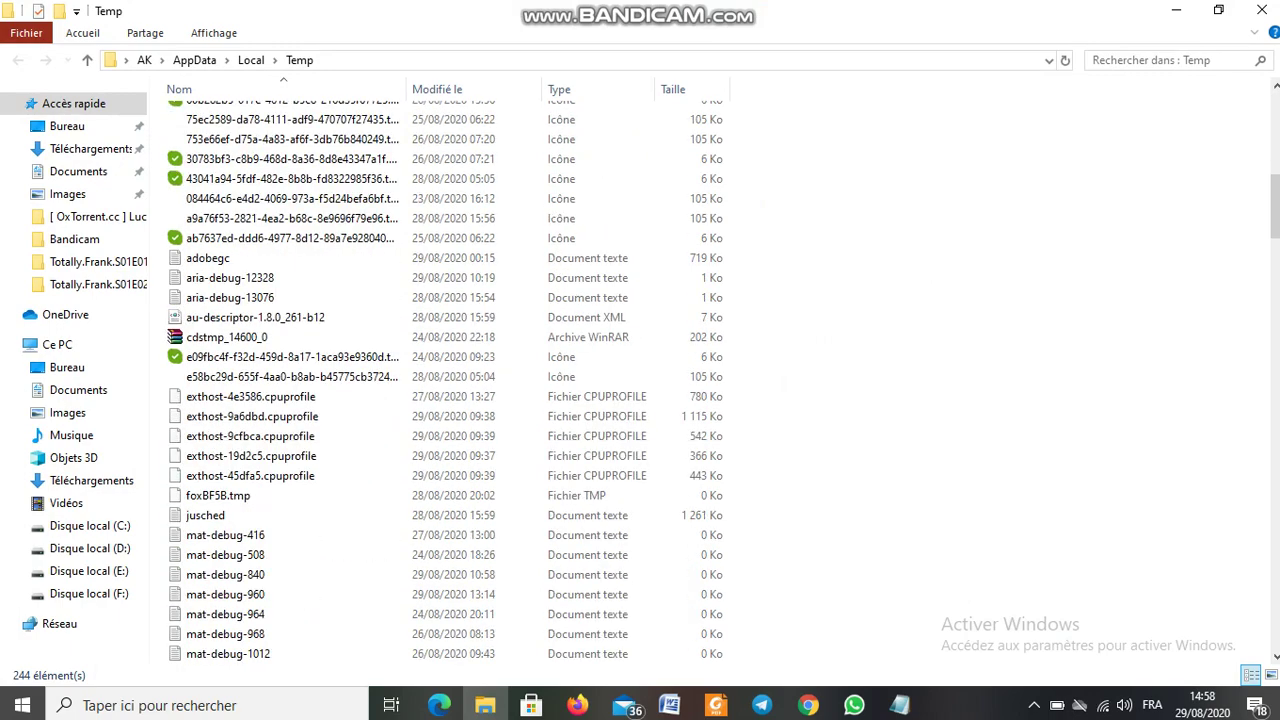
{"action": "scroll", "coordinate": [445, 380], "scroll_direction": "down", "scroll_amount": 15}
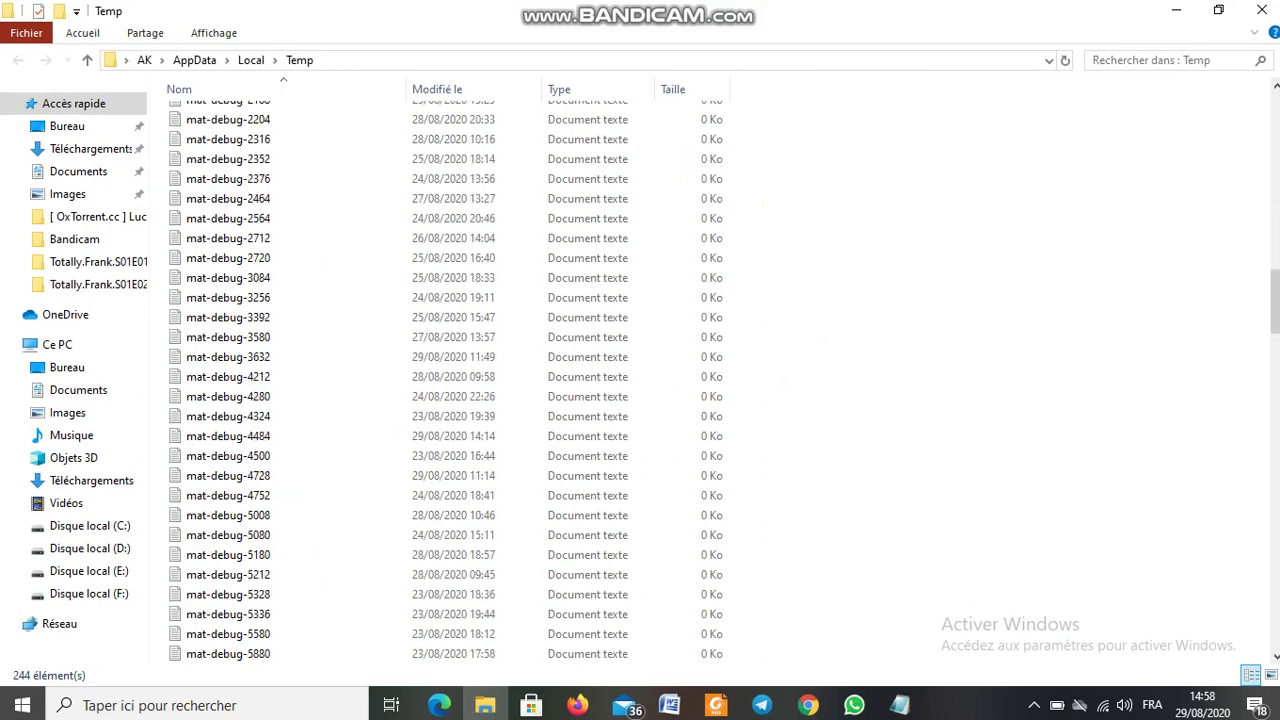
{"action": "scroll", "coordinate": [445, 380], "scroll_direction": "down", "scroll_amount": 6}
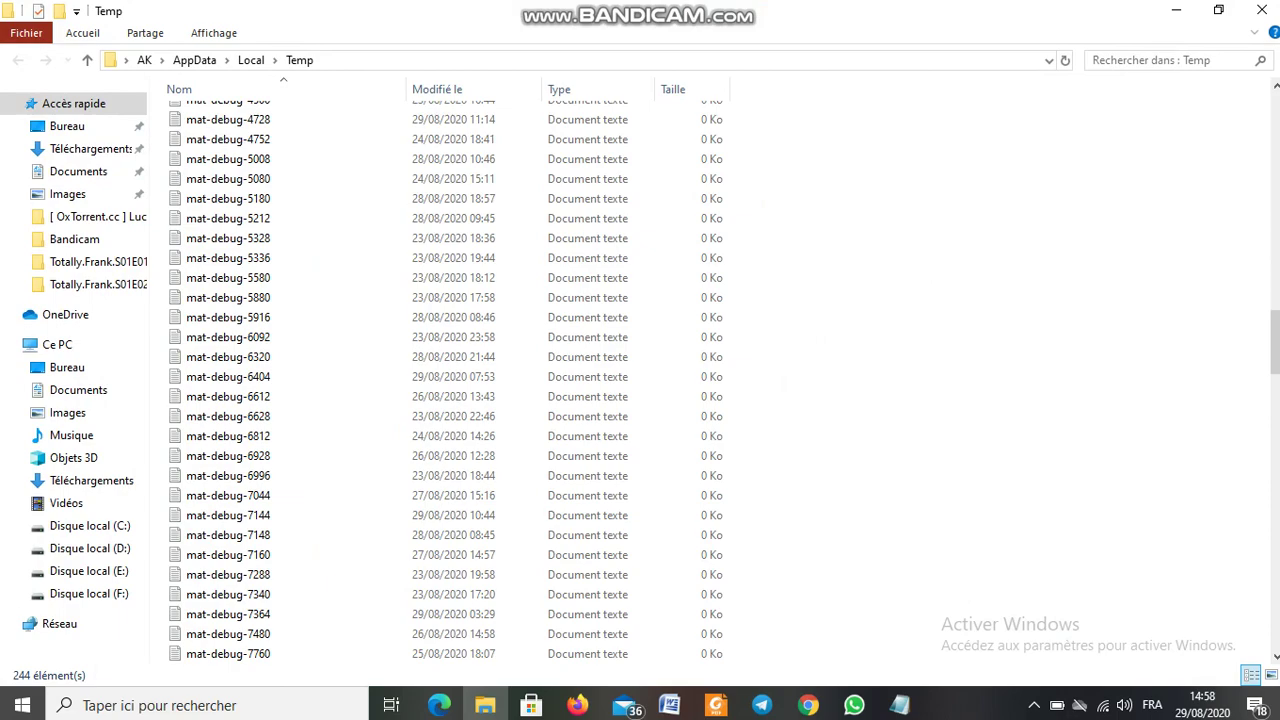
{"action": "scroll", "coordinate": [640, 380], "scroll_direction": "up", "scroll_amount": 20}
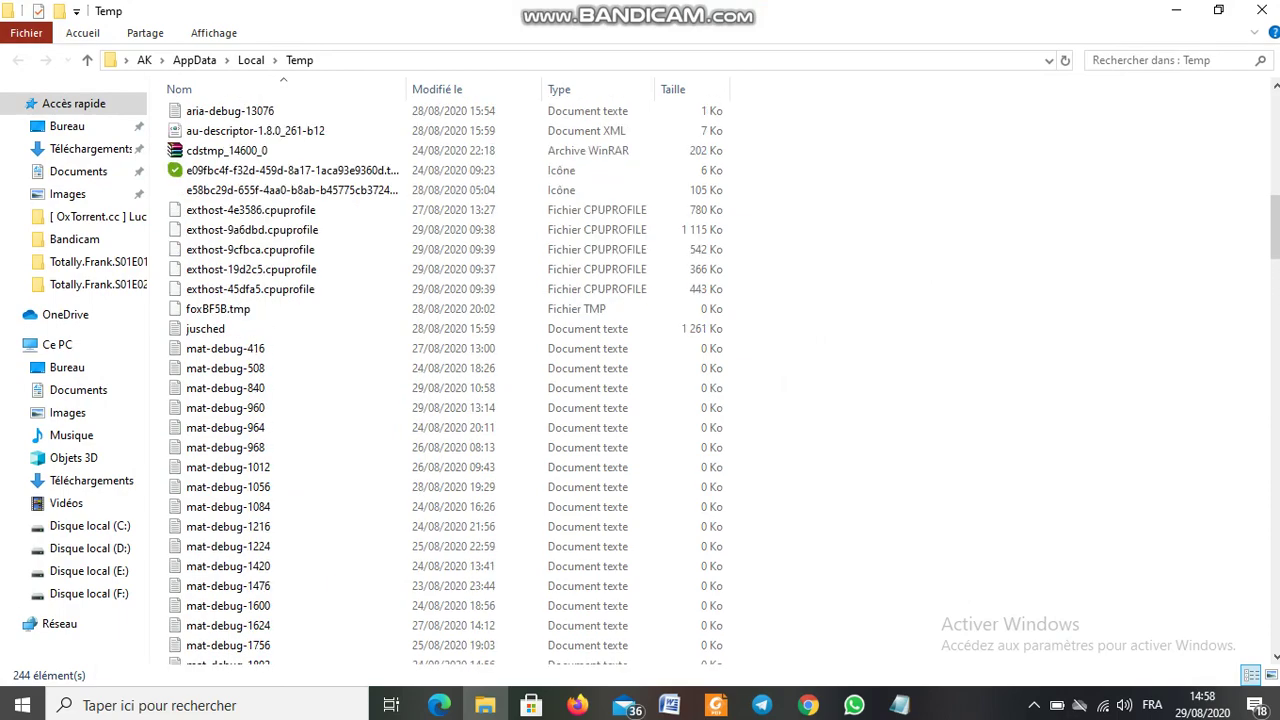
{"action": "scroll", "coordinate": [445, 380], "scroll_direction": "up", "scroll_amount": 8}
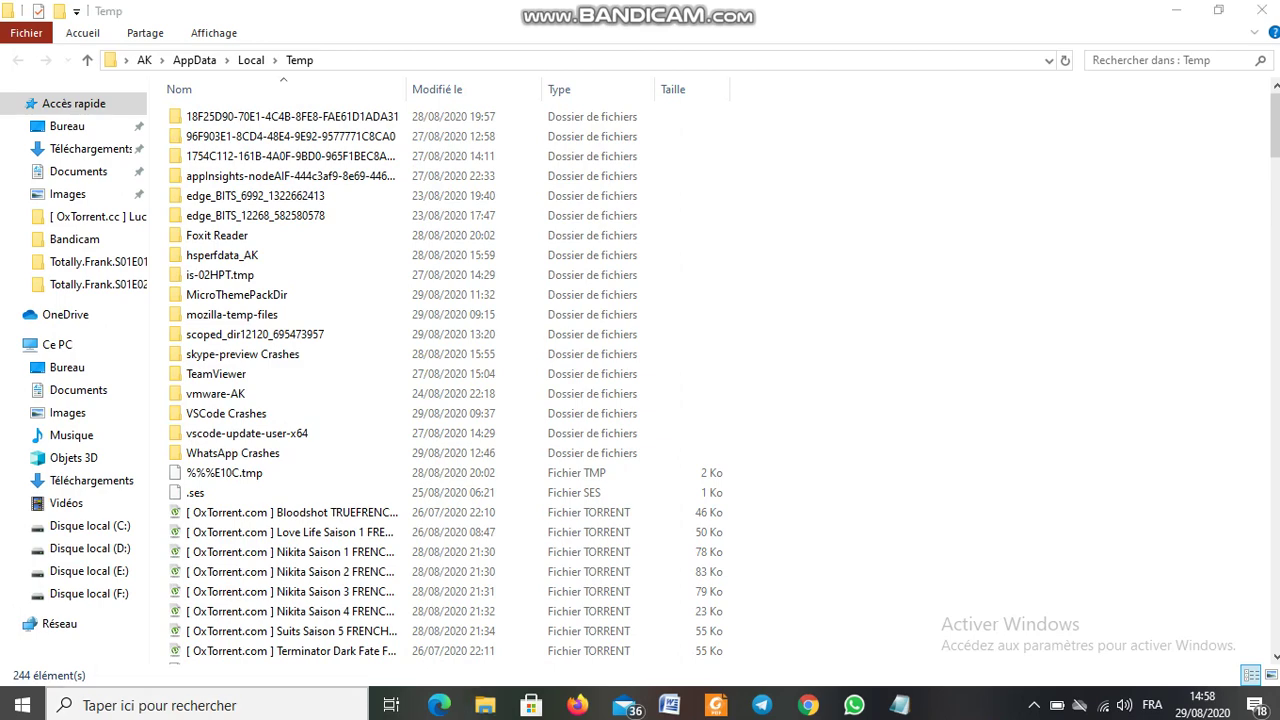
Launch Disk Cleanup (Nettoyage de disque) for drive C: and close the file explorer window.
{"action": "left_click", "coordinate": [200, 705]}
{"action": "type", "text": "n"}
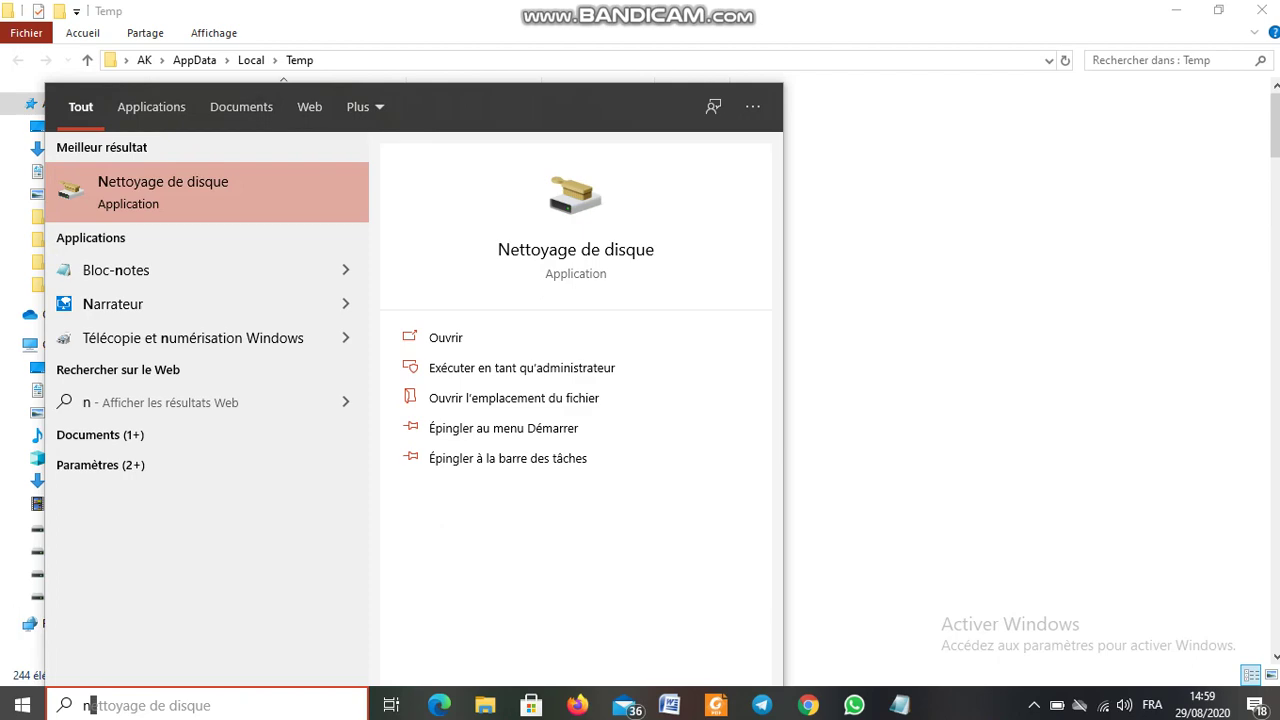
{"action": "key", "text": "Return"}
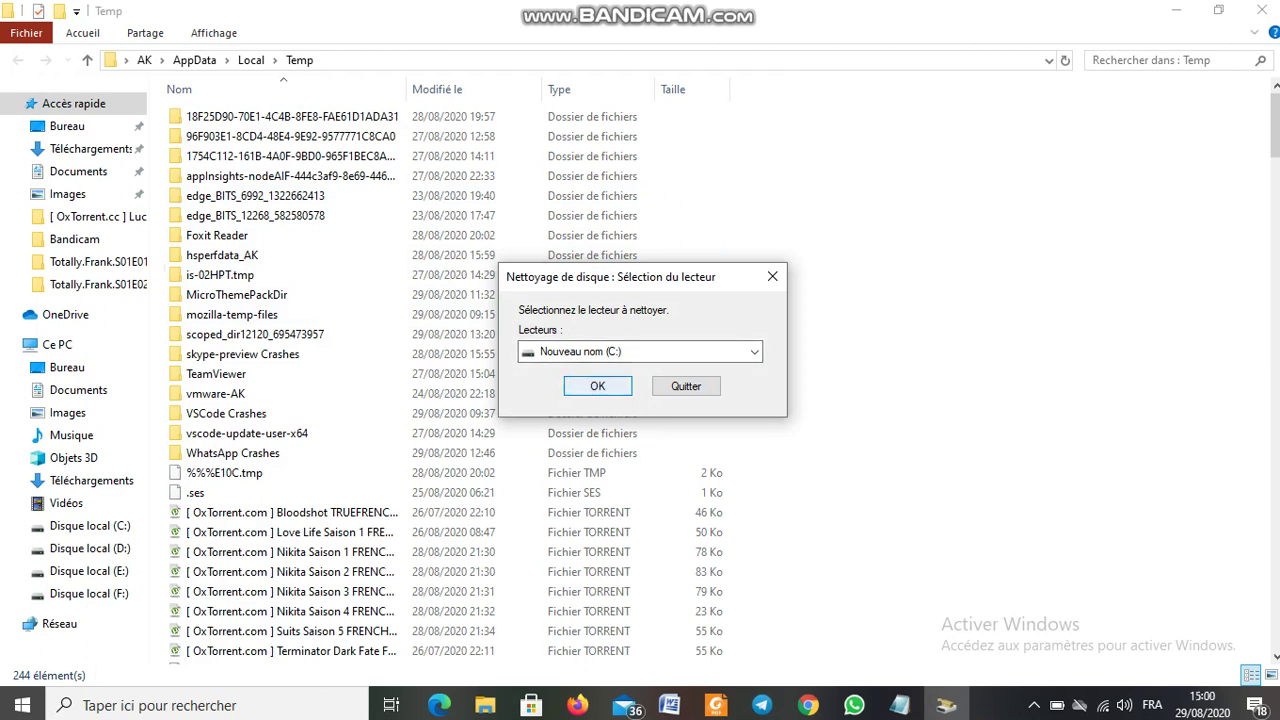
{"action": "left_click", "coordinate": [57, 344]}
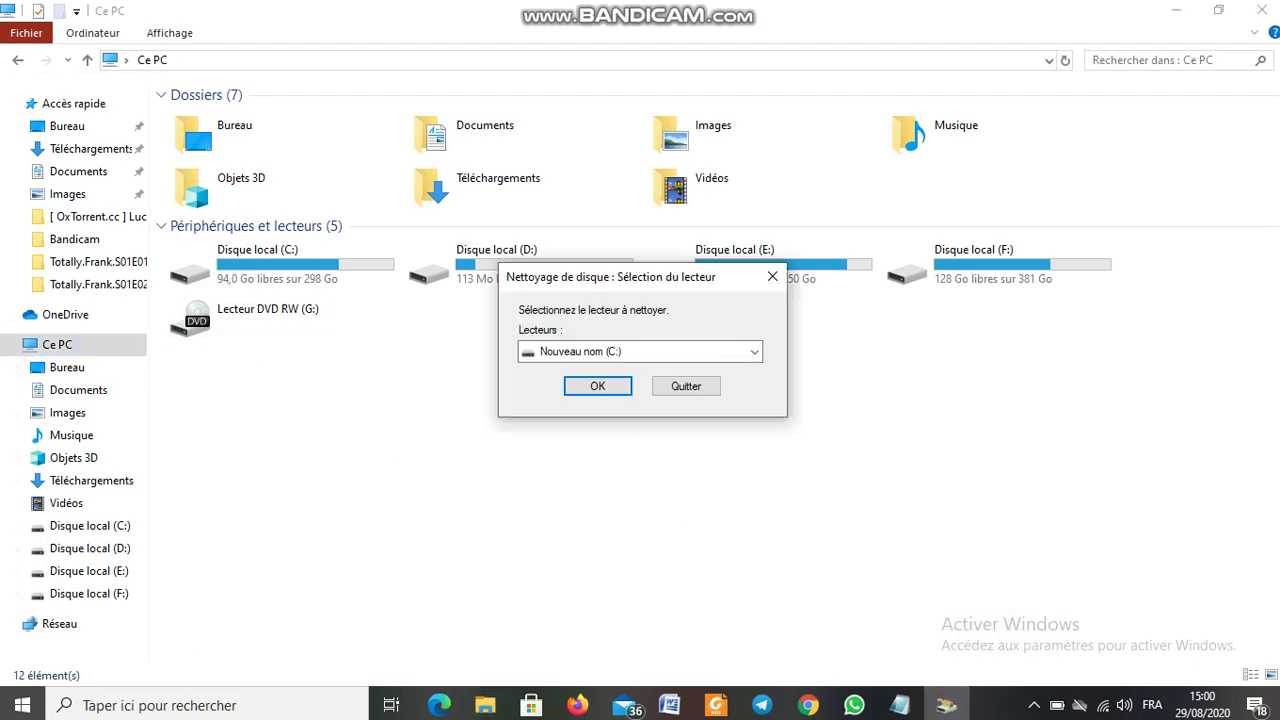
{"action": "left_click", "coordinate": [773, 276]}
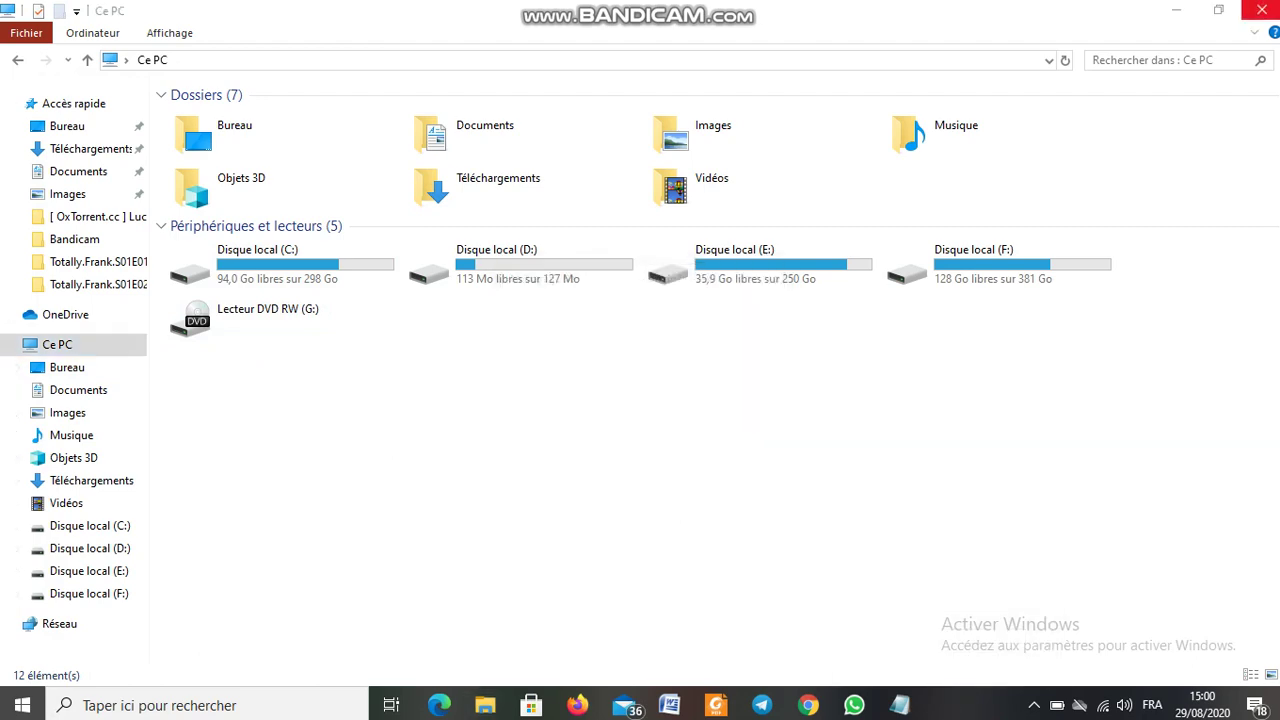
{"action": "left_click", "coordinate": [1262, 10]}
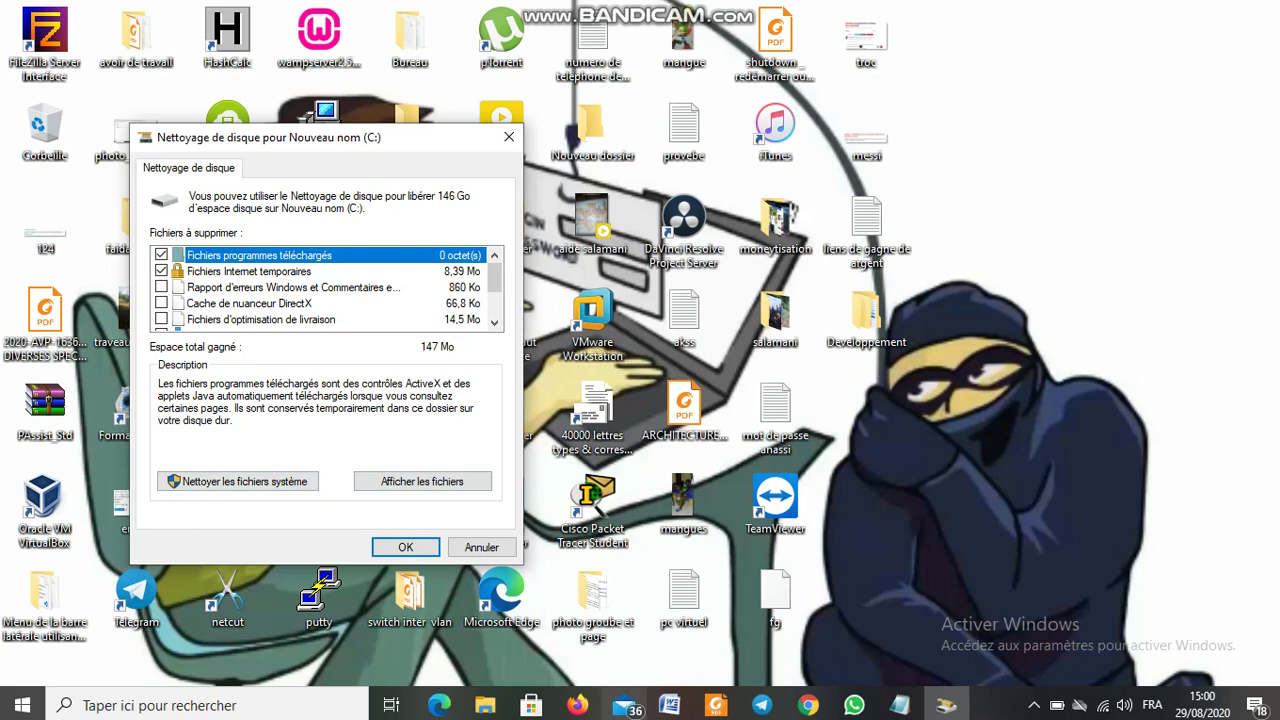
Reopen the Temp folder with the Run command %tmp%.
{"action": "key", "text": "super+s"}
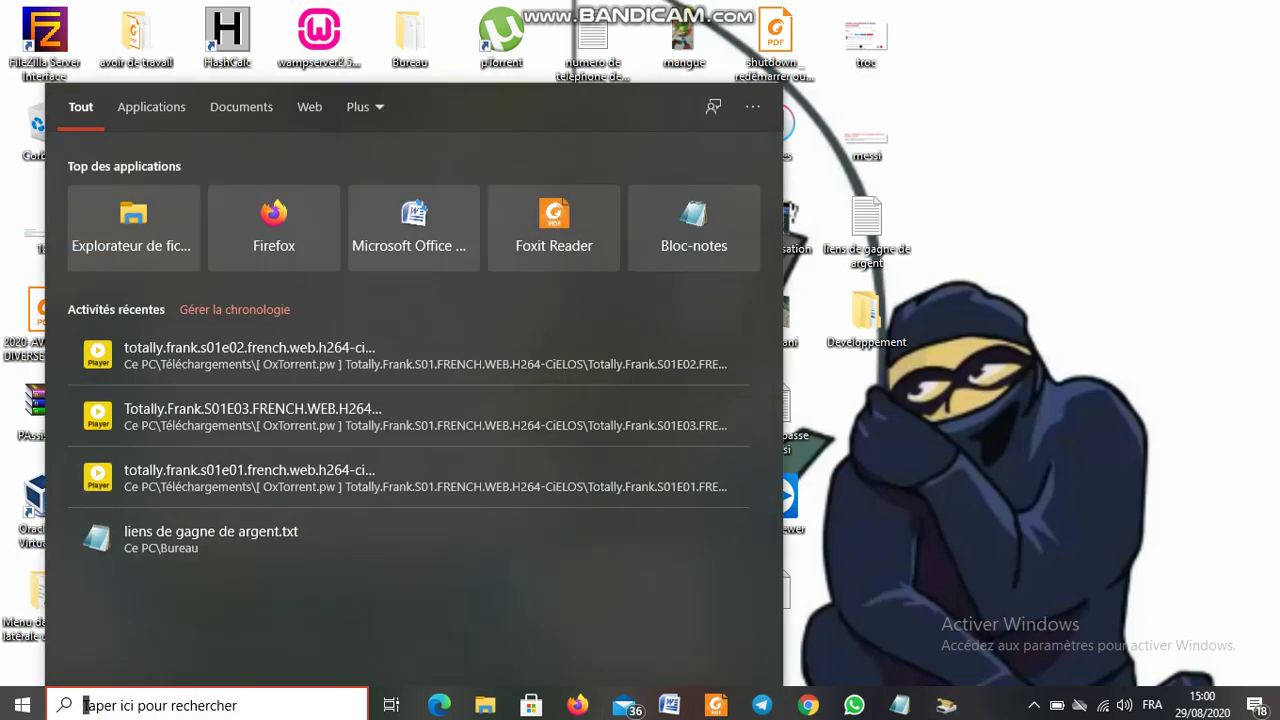
{"action": "key", "text": "super+r"}
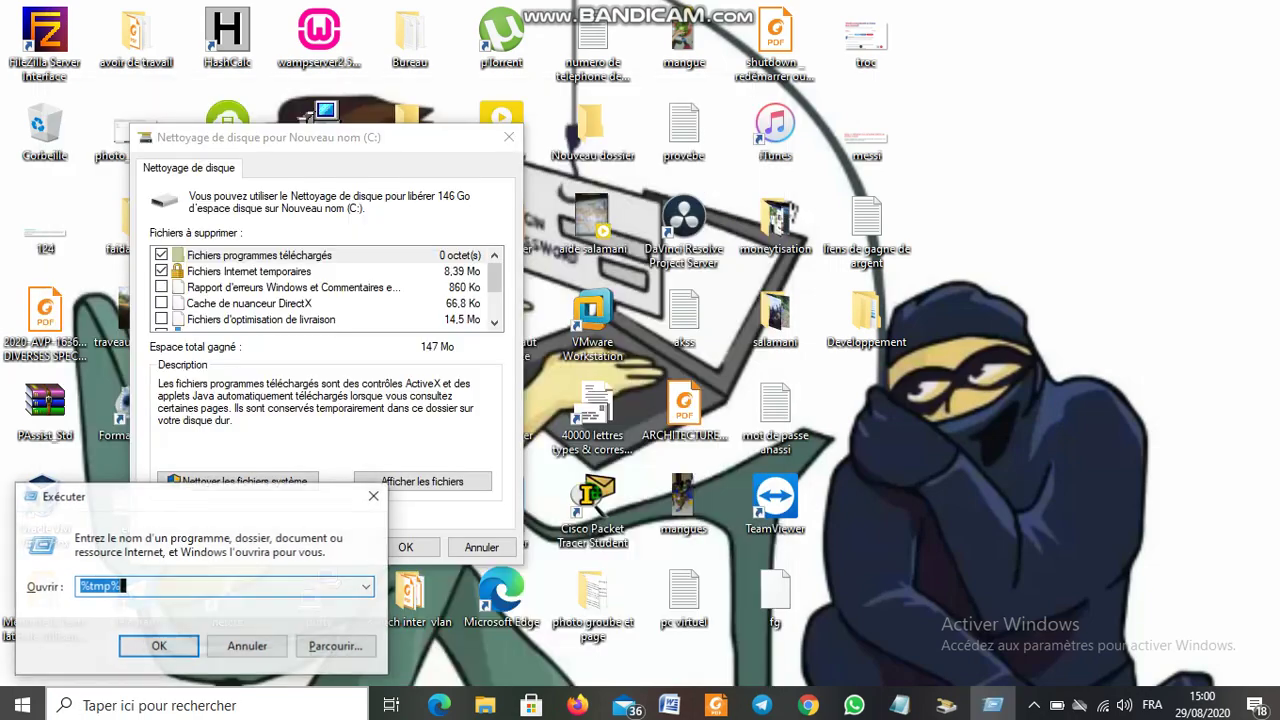
{"action": "key", "text": "Return"}
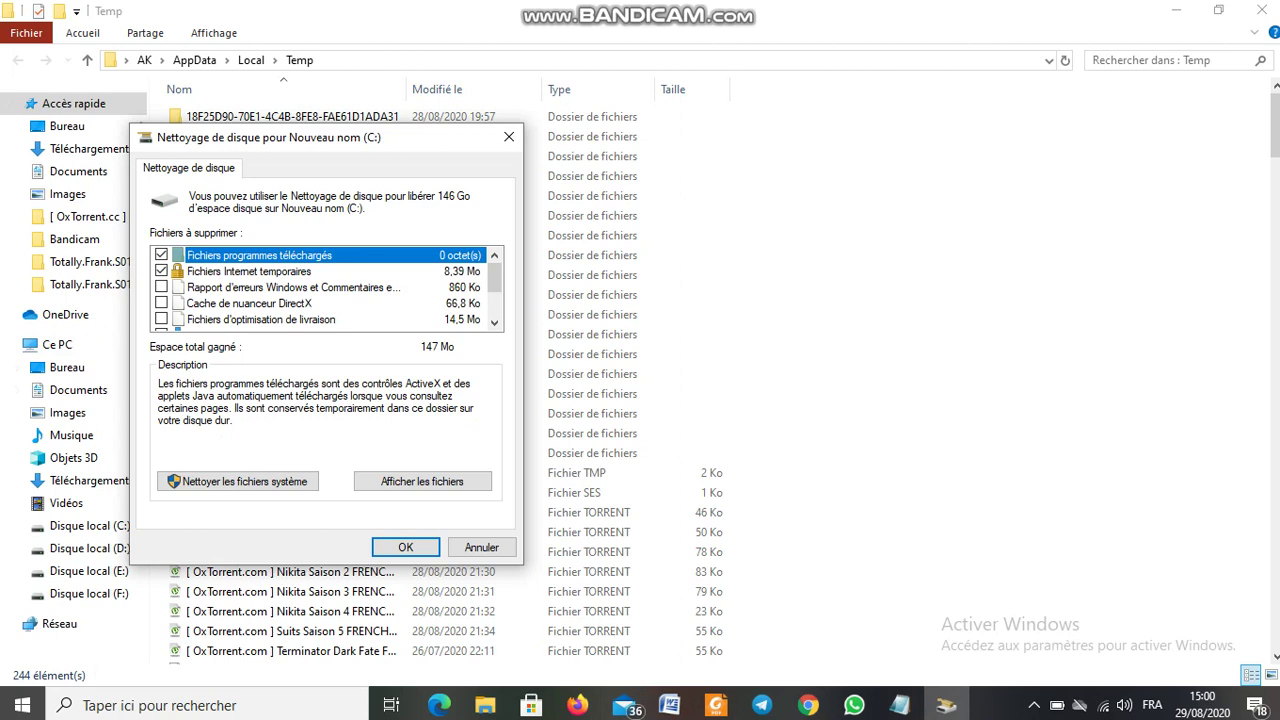
Mark the unselected cleanup categories for deletion, including error reports, DirectX shader cache, delivery optimization files, Téléchargements, Corbeille and temporary files.
{"action": "left_click", "coordinate": [161, 287]}
{"action": "scroll", "coordinate": [326, 287], "scroll_direction": "down", "scroll_amount": 2}
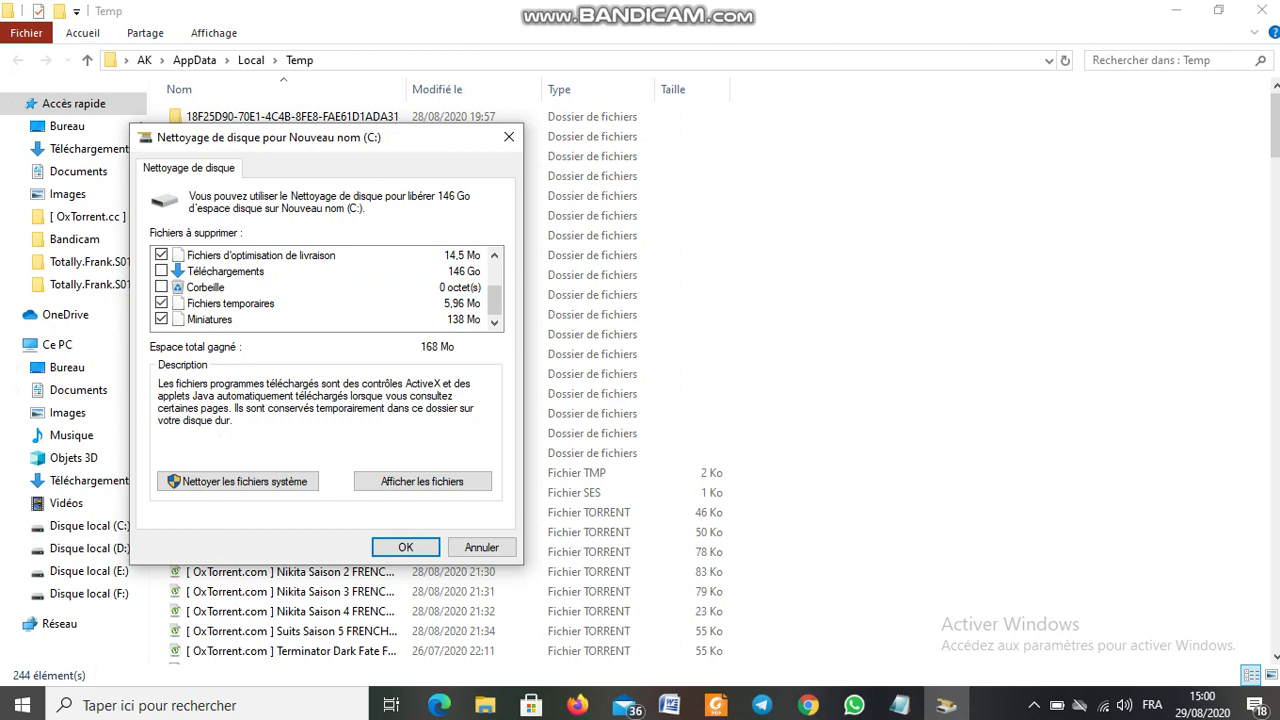
{"action": "left_click", "coordinate": [161, 271]}
{"action": "scroll", "coordinate": [326, 287], "scroll_direction": "up", "scroll_amount": 1}
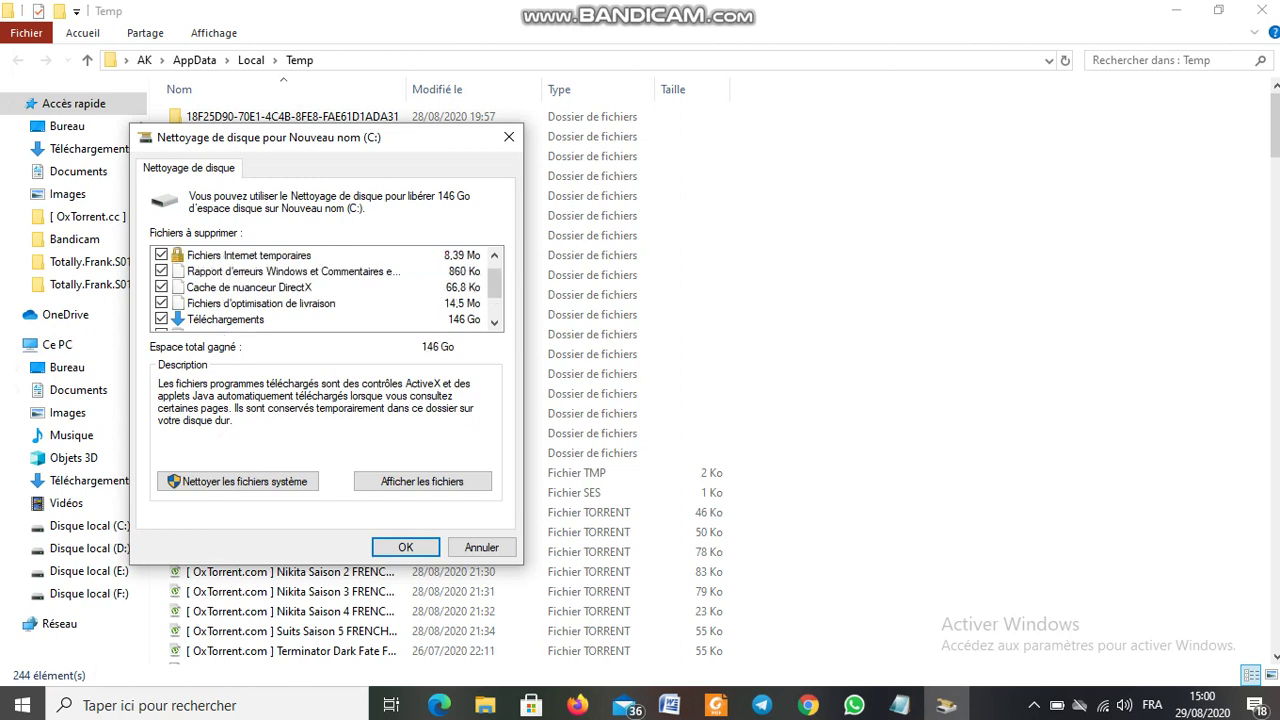
{"action": "scroll", "coordinate": [326, 287], "scroll_direction": "up", "scroll_amount": 1}
{"action": "scroll", "coordinate": [326, 287], "scroll_direction": "down", "scroll_amount": 1}
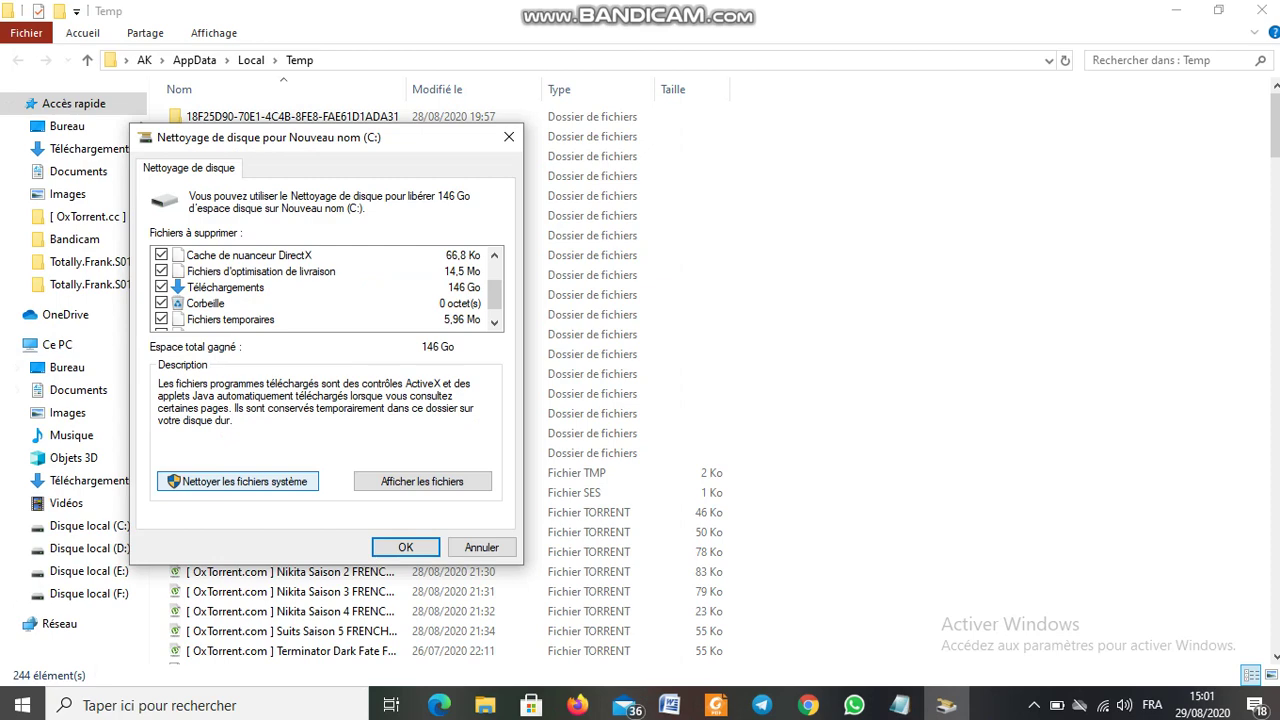
Extend the cleanup to system files and run the analysis on drive C:.
{"action": "left_click", "coordinate": [238, 481]}
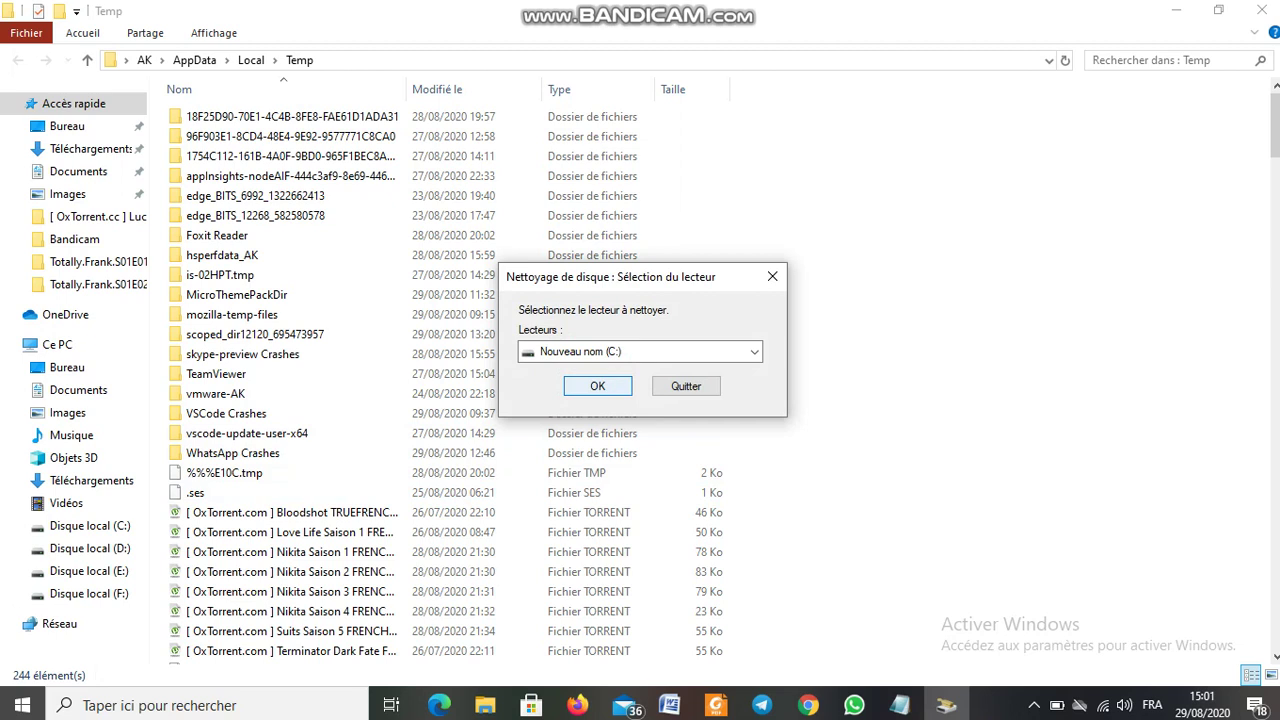
{"action": "left_click", "coordinate": [597, 385]}
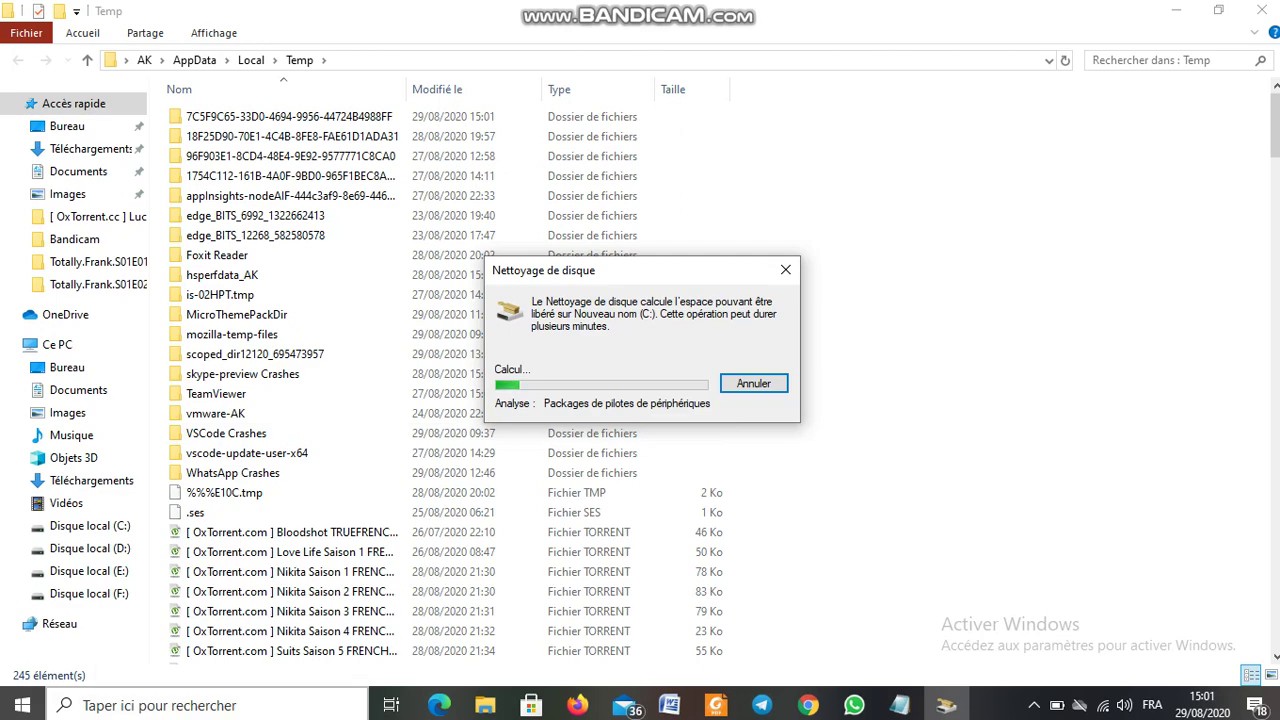
{"action": "key", "text": "super+s"}
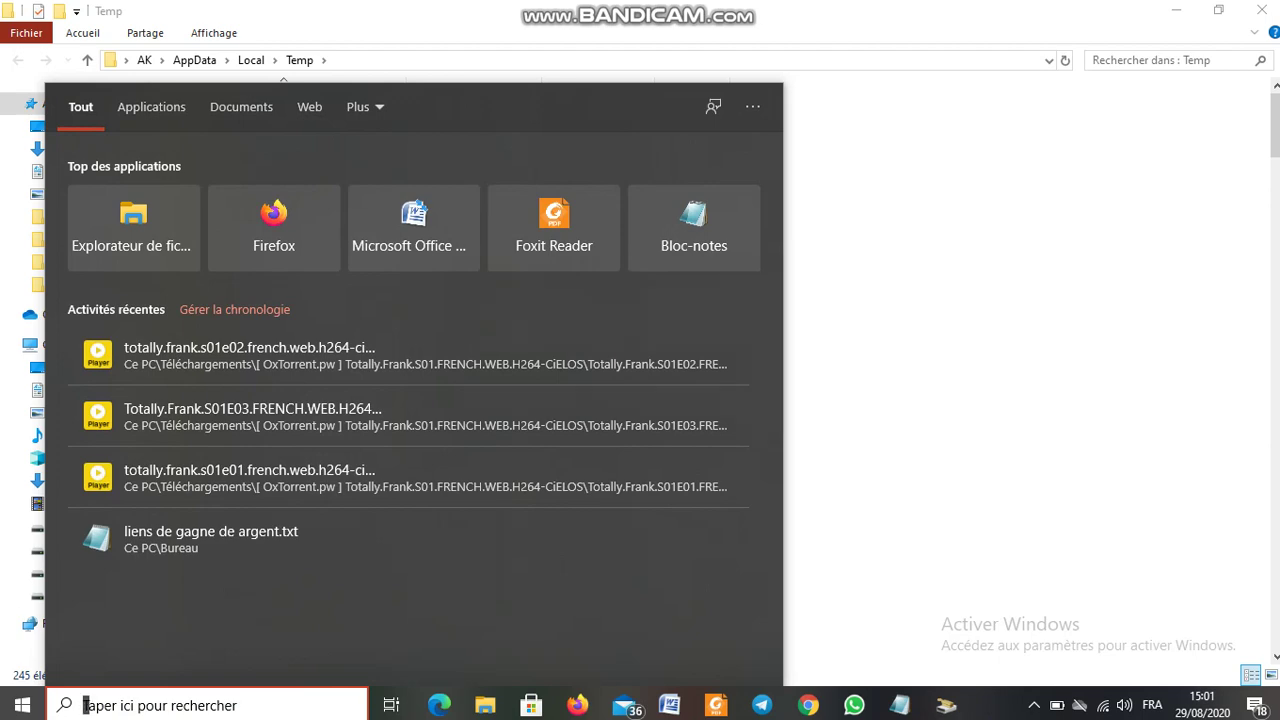
{"action": "key", "text": "Escape"}
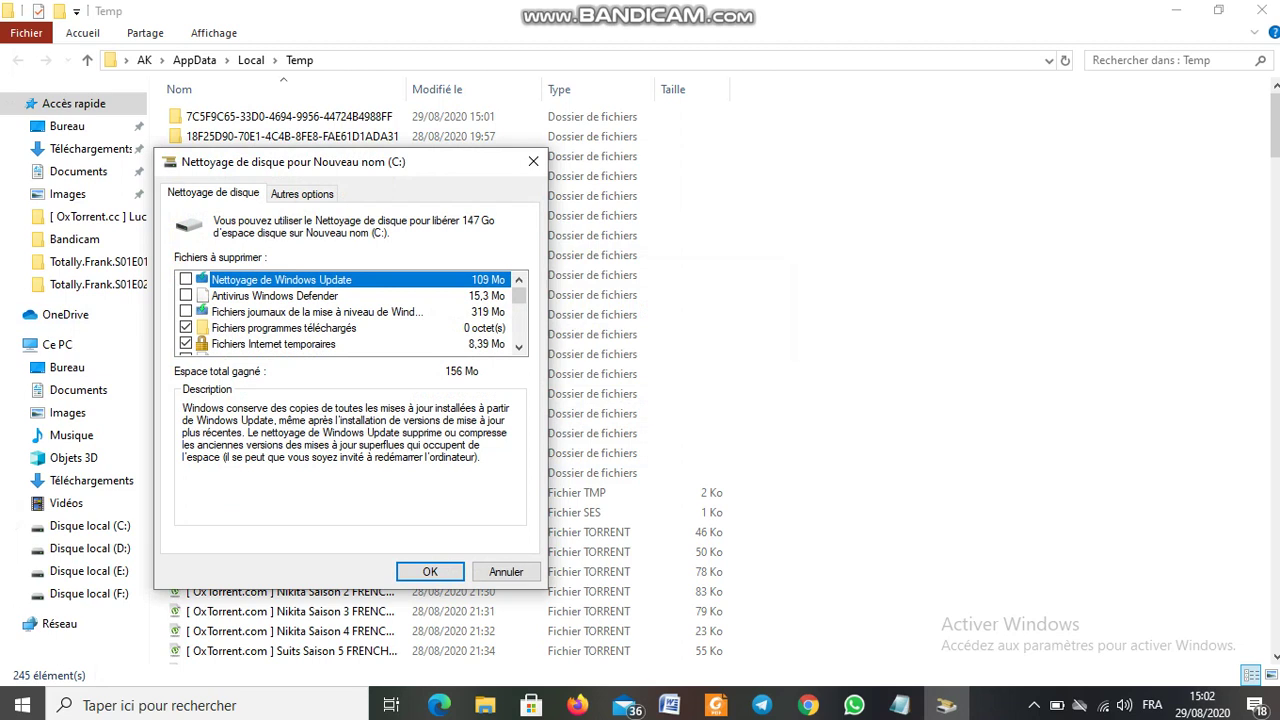
Mark Windows Update cleanup, Windows Defender Antivirus, upgrade log files, system error minidump files and Windows error reports for deletion.
{"action": "scroll", "coordinate": [350, 311], "scroll_direction": "down", "scroll_amount": 4}
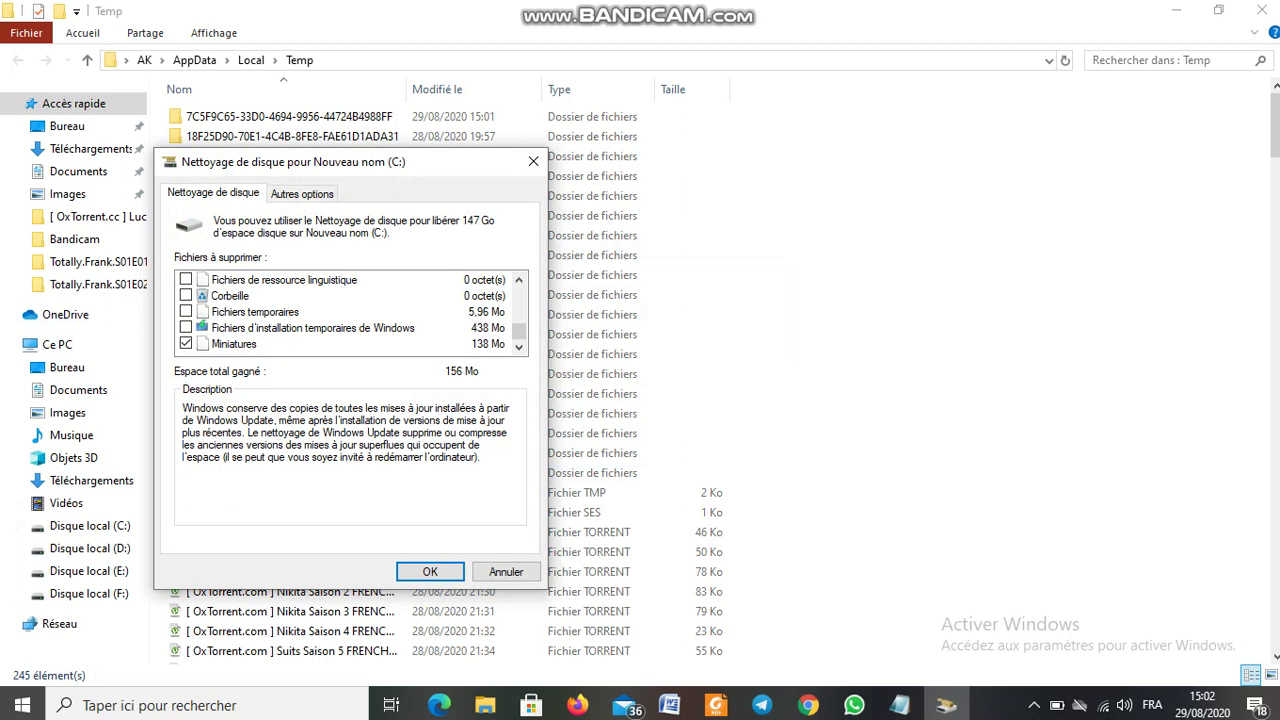
{"action": "scroll", "coordinate": [350, 311], "scroll_direction": "up", "scroll_amount": 4}
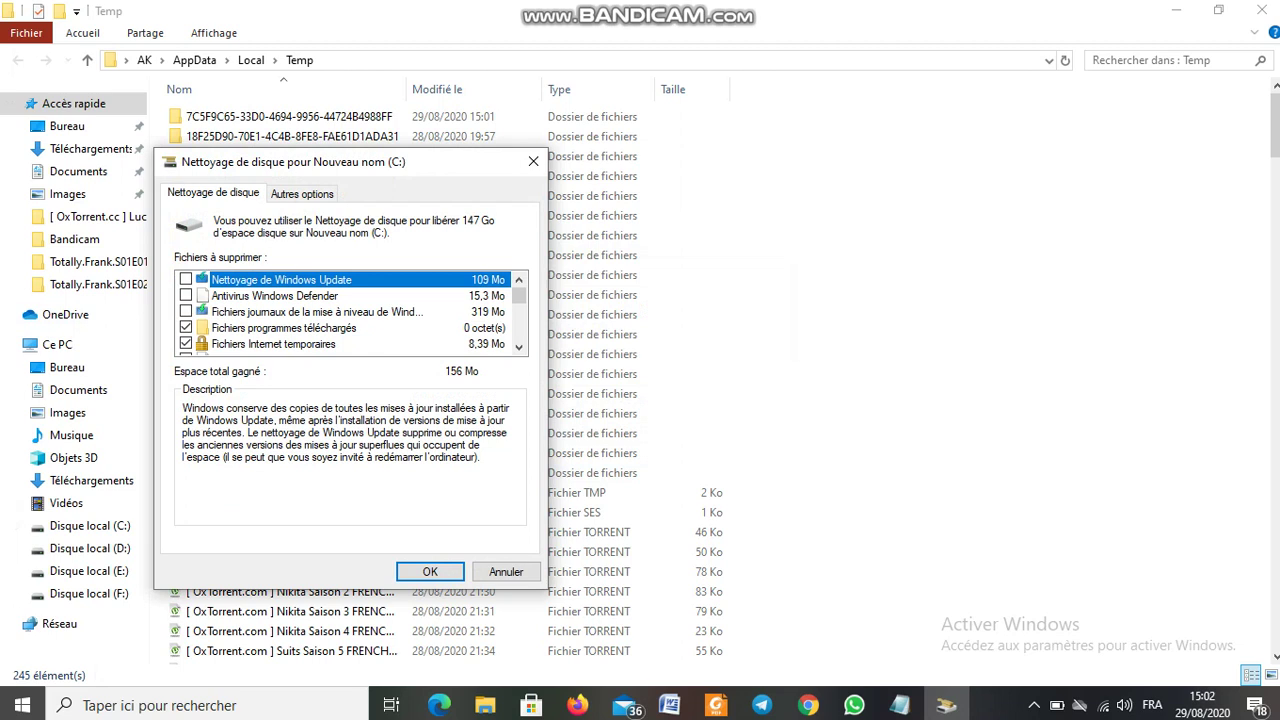
{"action": "key", "text": "space"}
{"action": "left_click", "coordinate": [185, 295]}
{"action": "left_click", "coordinate": [185, 311]}
{"action": "scroll", "coordinate": [350, 311], "scroll_direction": "down", "scroll_amount": 1}
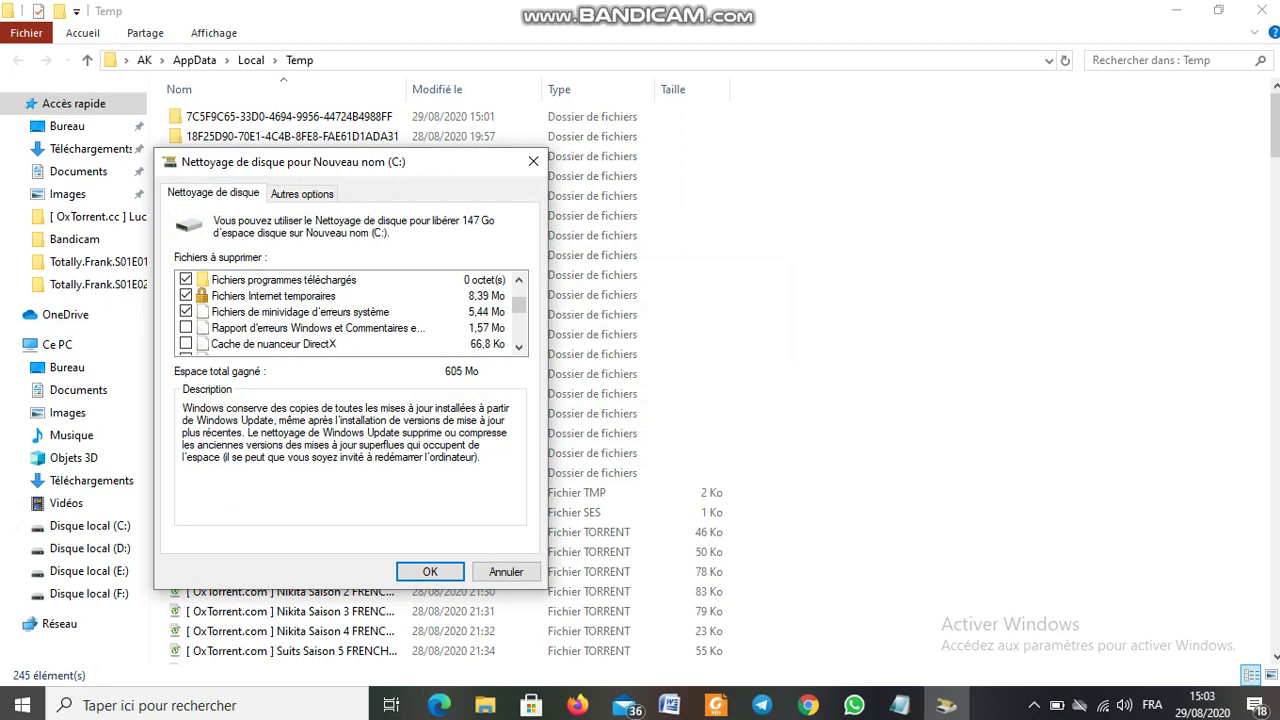
{"action": "left_click", "coordinate": [185, 327]}
Also select language resources, Téléchargements, Corbeille, temporary files and Windows temporary installation files, exclude Miniatures, and permanently delete the selected files.
{"action": "scroll", "coordinate": [350, 311], "scroll_direction": "down", "scroll_amount": 2}
{"action": "left_click", "coordinate": [185, 311]}
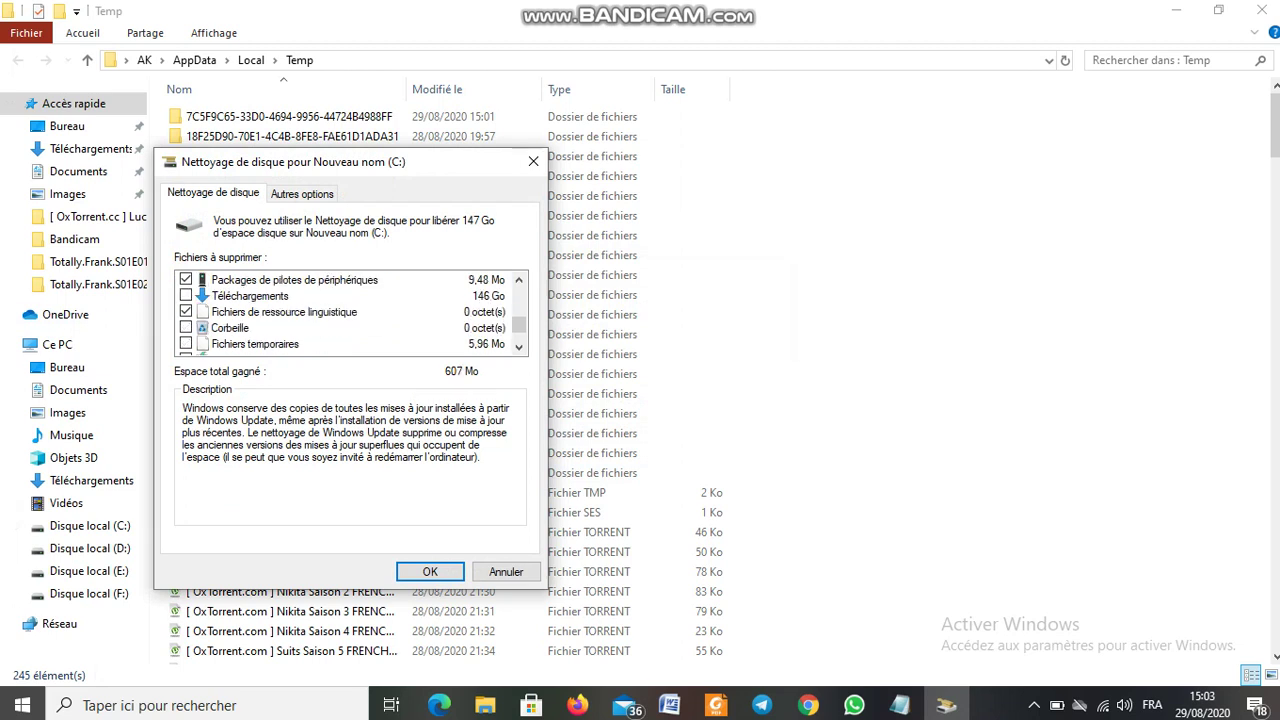
{"action": "left_click", "coordinate": [185, 343]}
{"action": "left_click", "coordinate": [185, 295]}
{"action": "scroll", "coordinate": [350, 311], "scroll_direction": "down", "scroll_amount": 1}
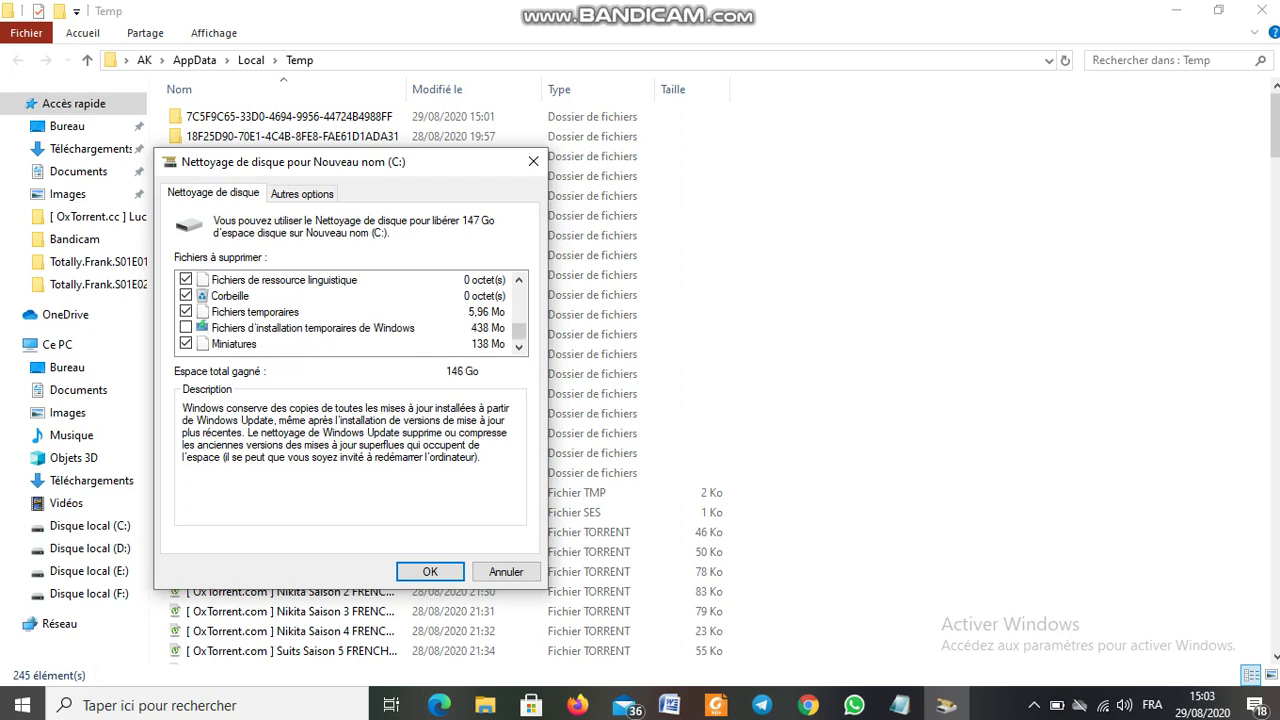
{"action": "left_click", "coordinate": [185, 327]}
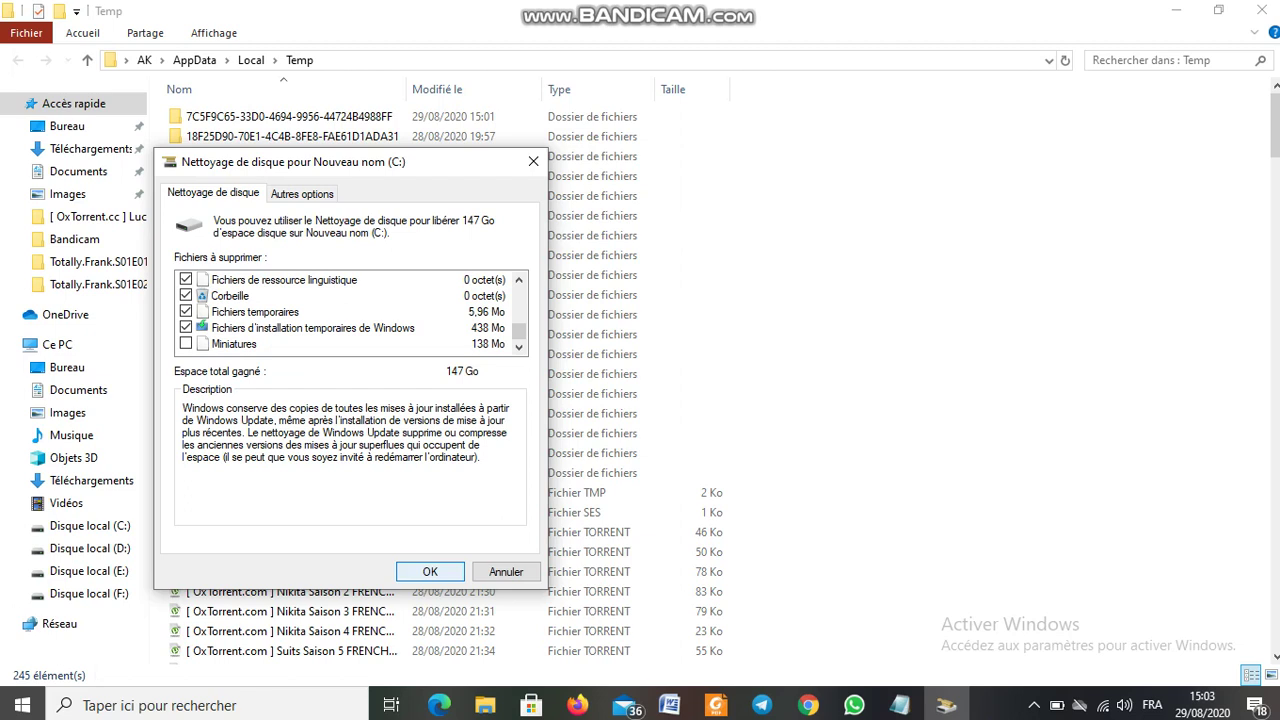
{"action": "left_click", "coordinate": [430, 571]}
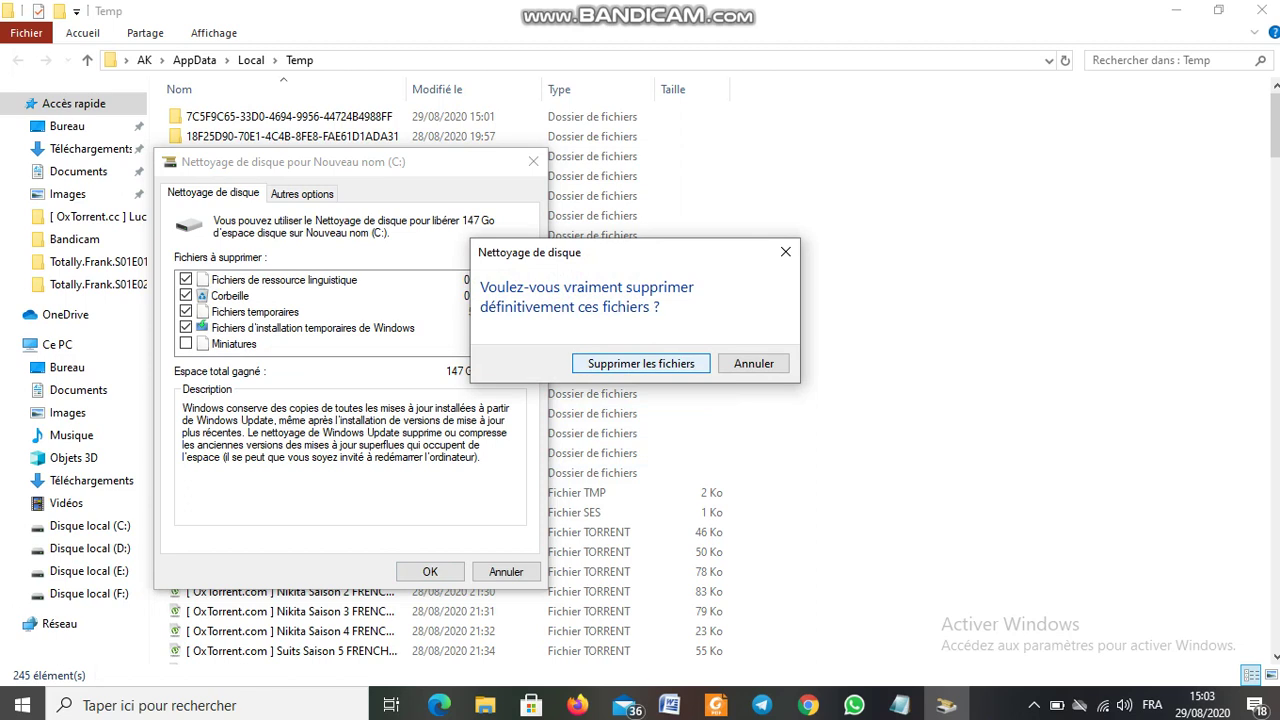
{"action": "key", "text": "Return"}
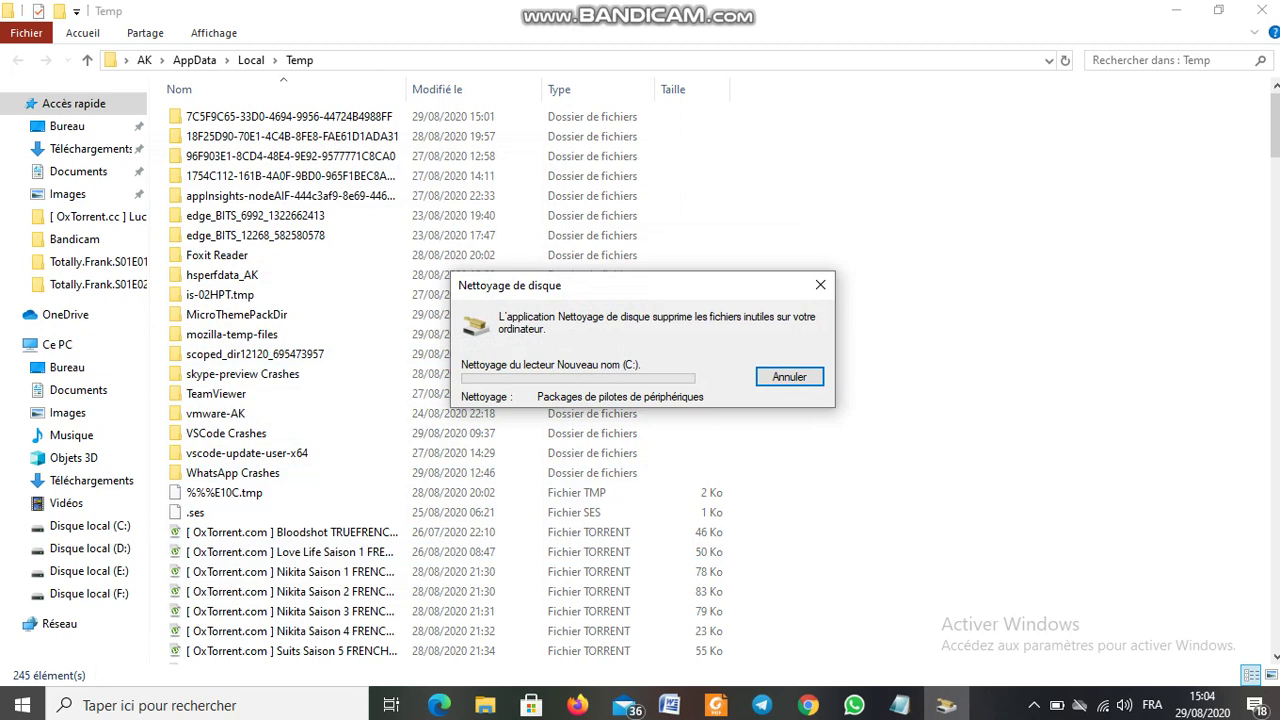
{"action": "left_click", "coordinate": [1034, 705]}
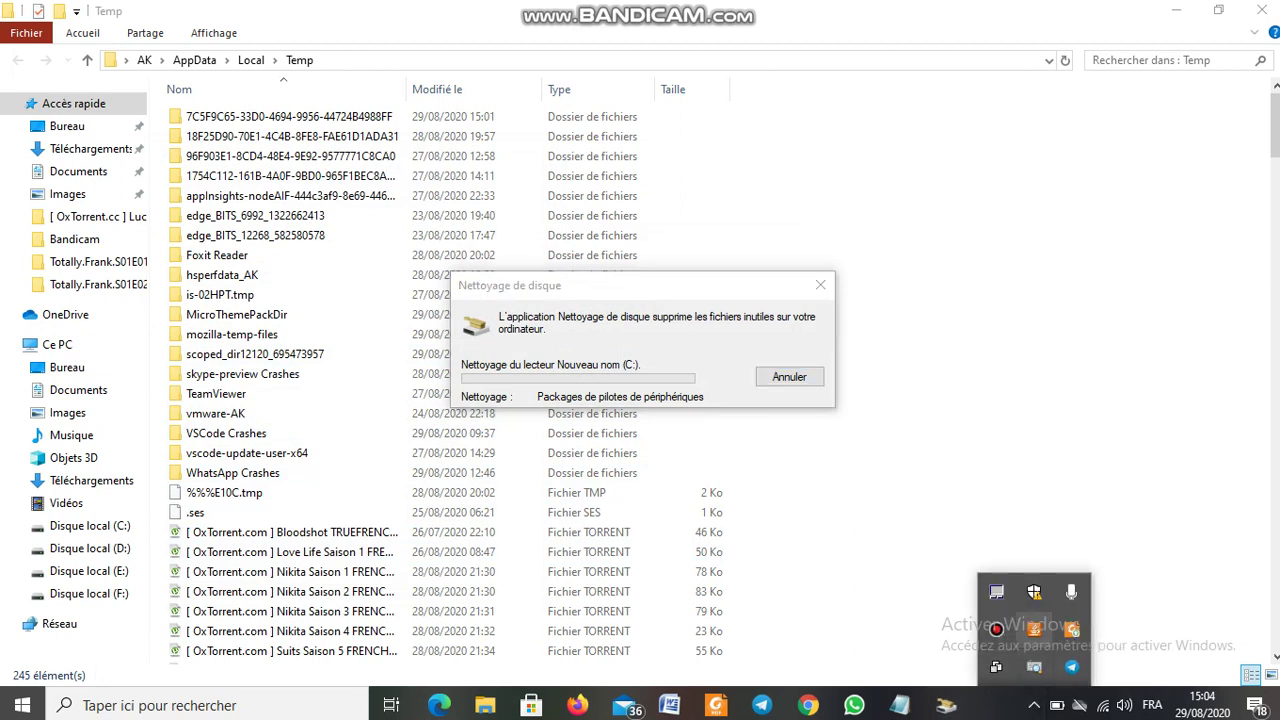
{"action": "left_click", "coordinate": [1034, 591]}
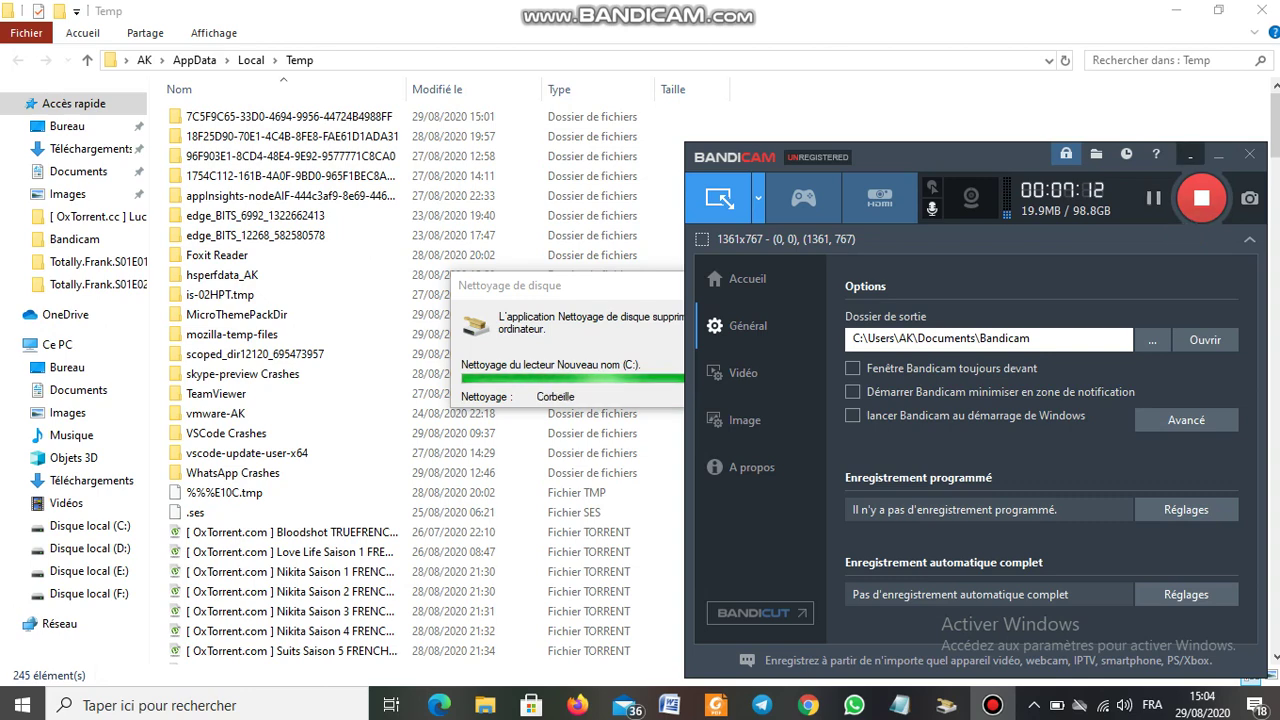
{"action": "left_click", "coordinate": [1190, 155]}
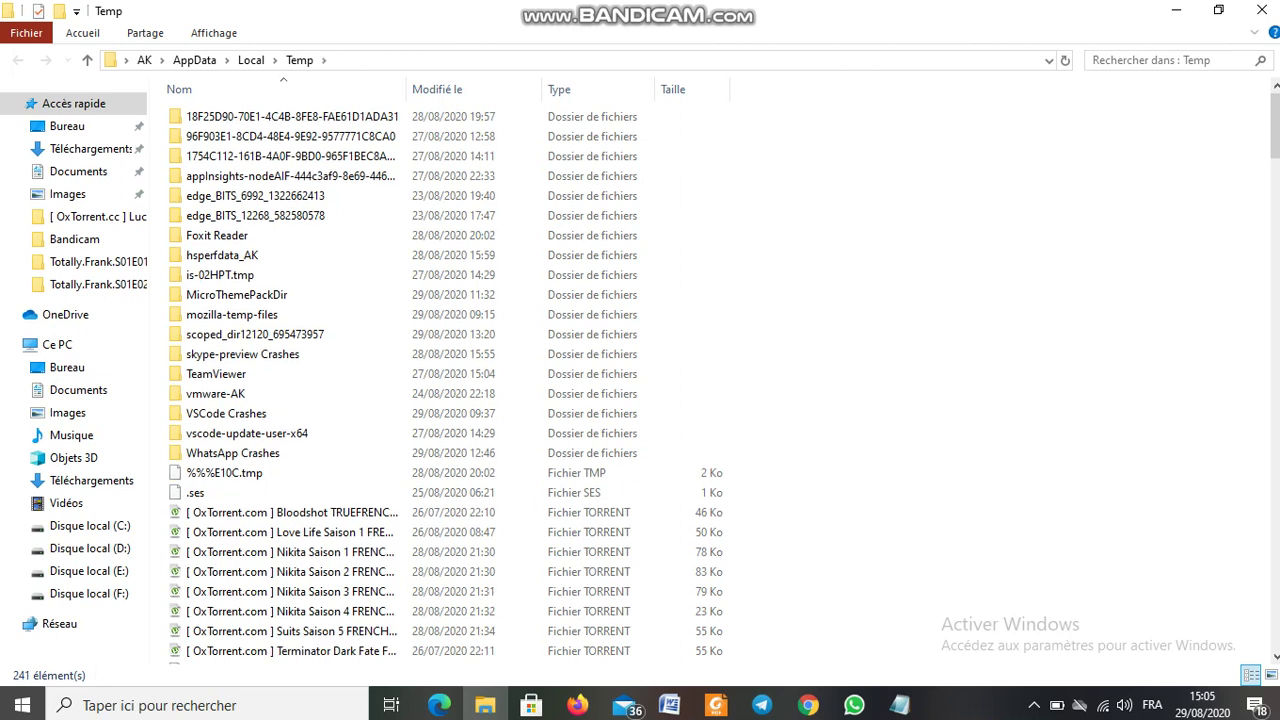
Look through the files remaining in the Temp folder after the cleanup.
{"action": "scroll", "coordinate": [445, 380], "scroll_direction": "down", "scroll_amount": 6}
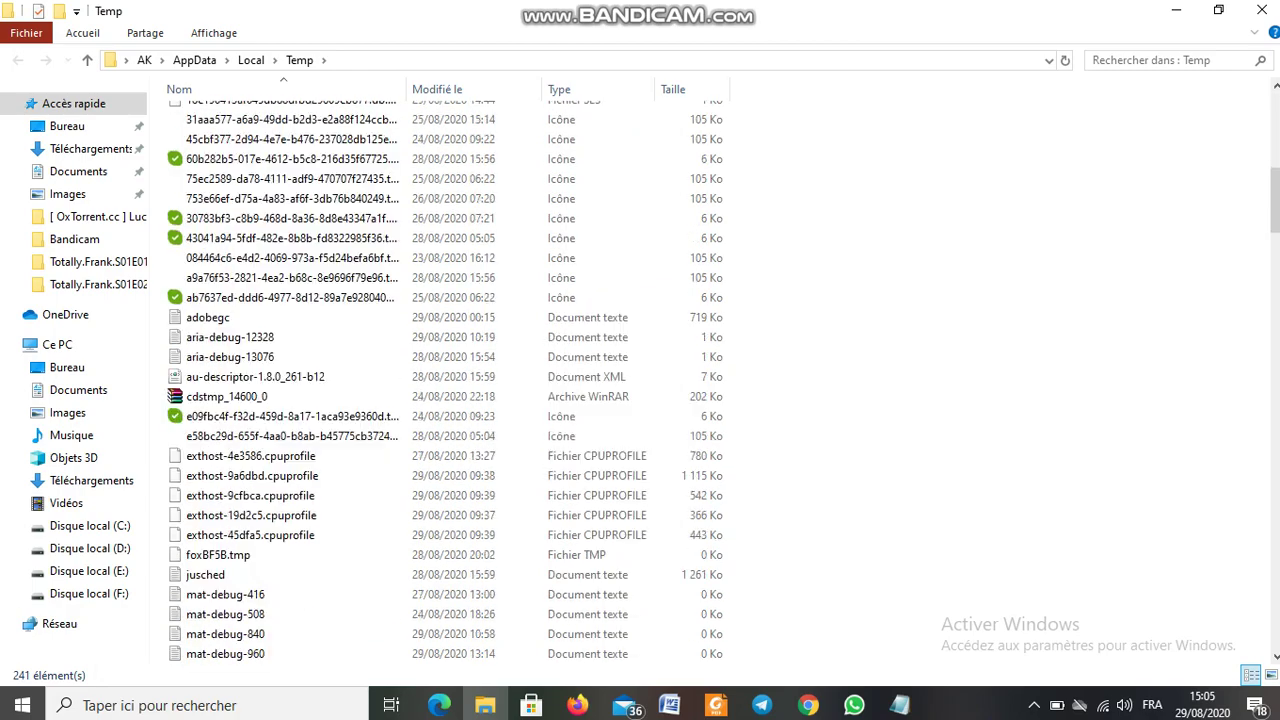
{"action": "scroll", "coordinate": [445, 380], "scroll_direction": "up", "scroll_amount": 6}
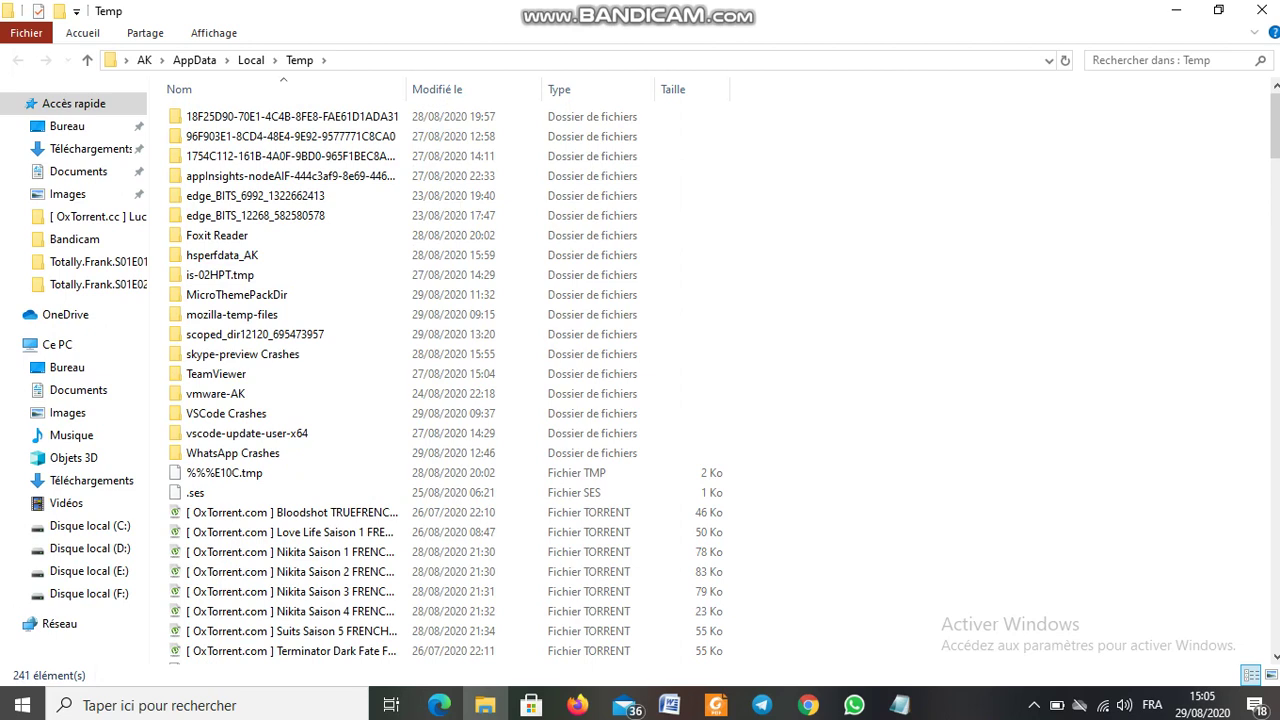
Delete all files and folders in the Temp folder.
{"action": "key", "text": "ctrl+a"}
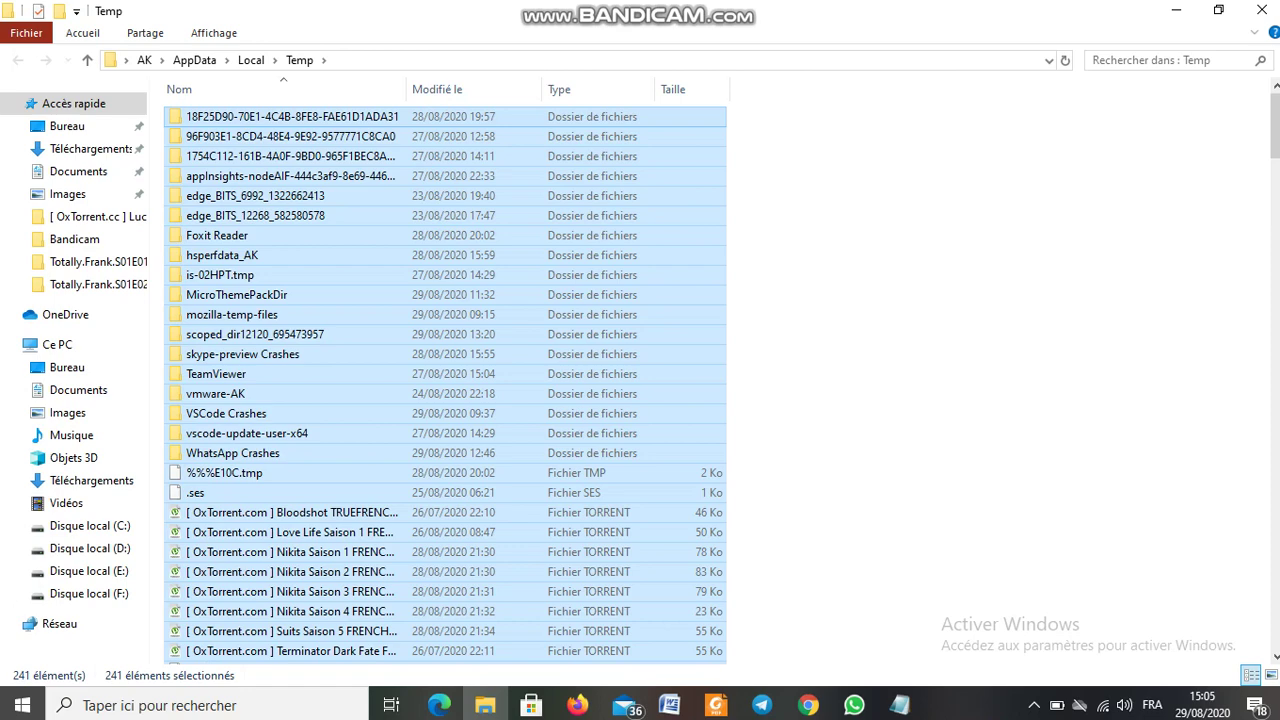
{"action": "key", "text": "Delete"}
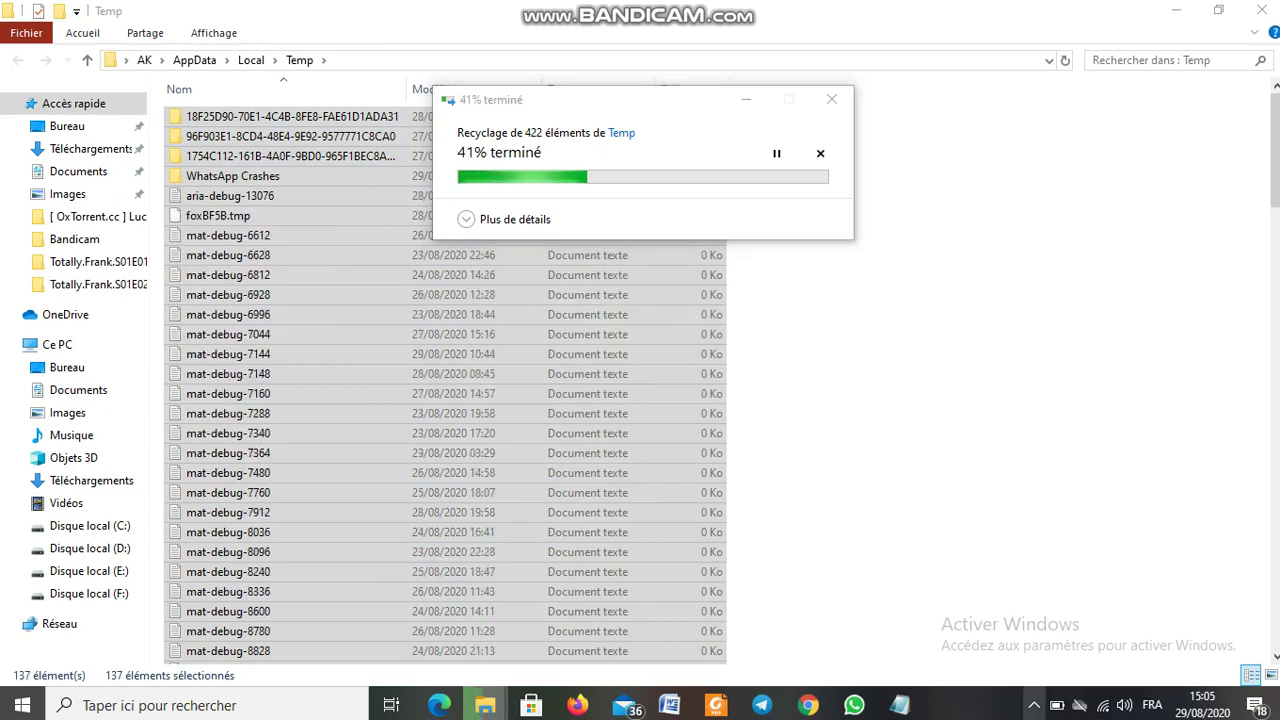
{"action": "left_click", "coordinate": [1033, 705]}
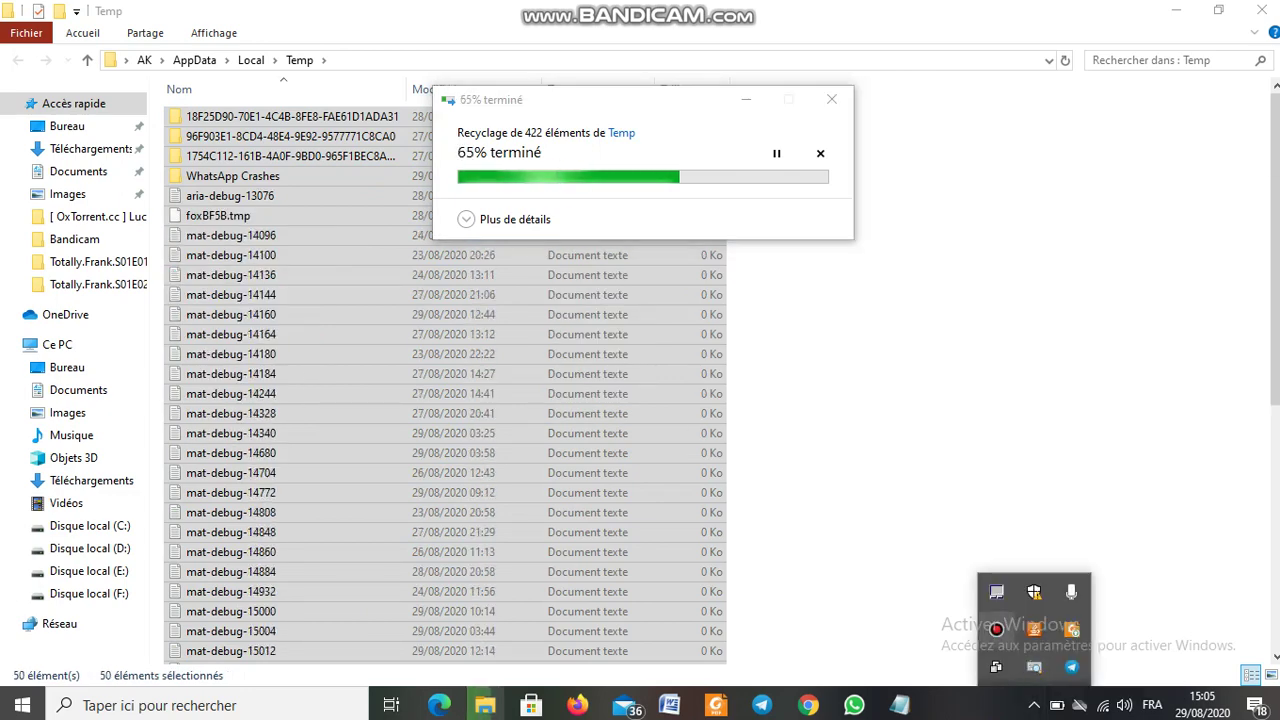
{"action": "left_click", "coordinate": [996, 628]}
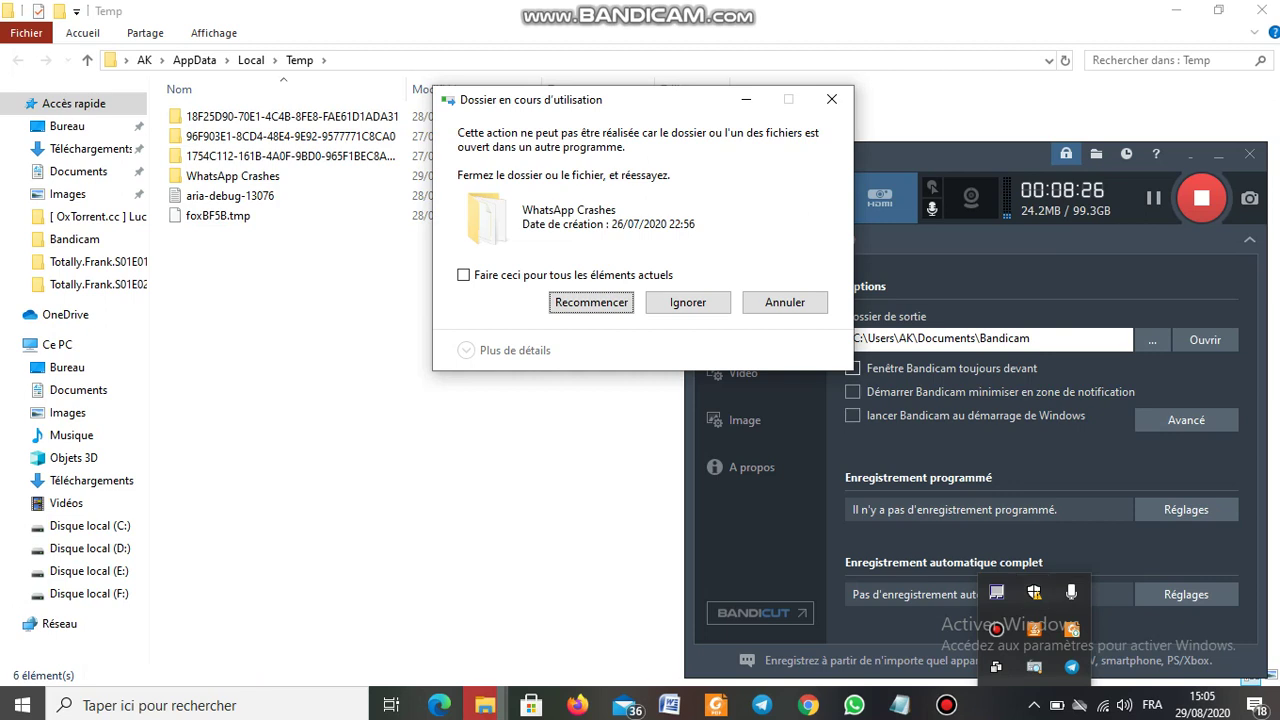
Skip the in-use WhatsApp Crashes folder and all other in-use items during the deletion, and close the Temp folder.
{"action": "left_click", "coordinate": [688, 302]}
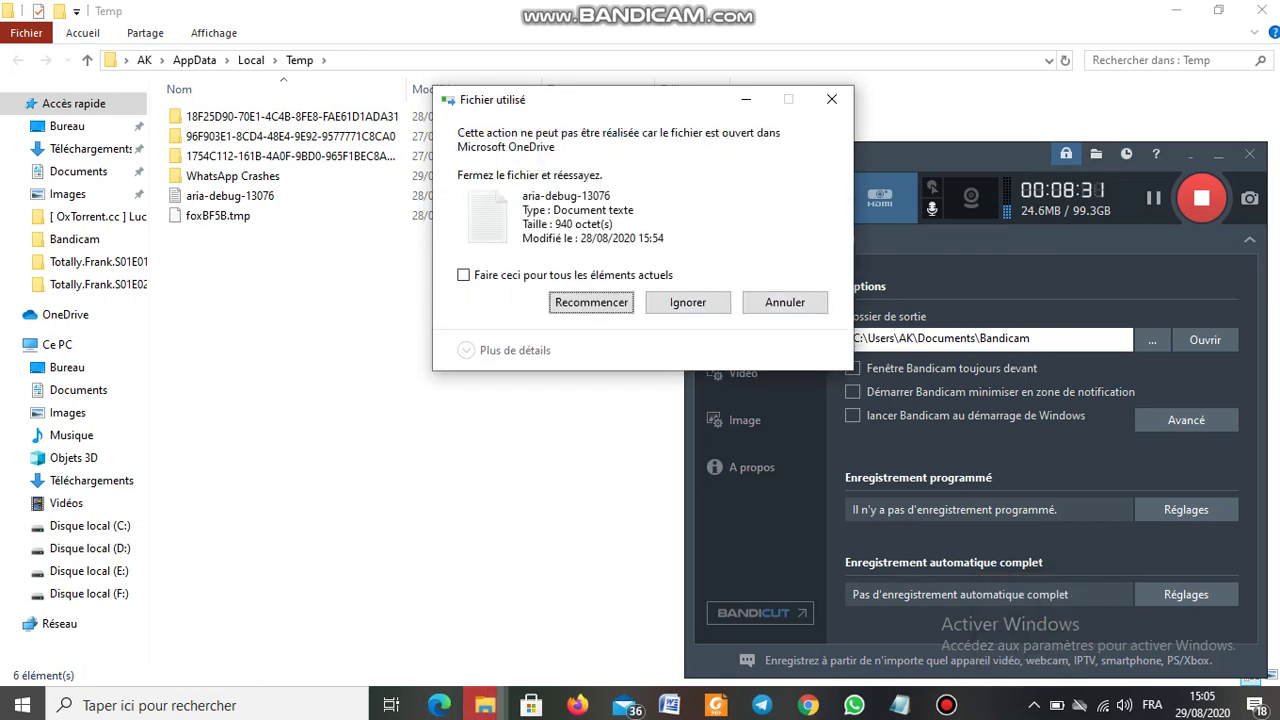
{"action": "left_click", "coordinate": [1190, 155]}
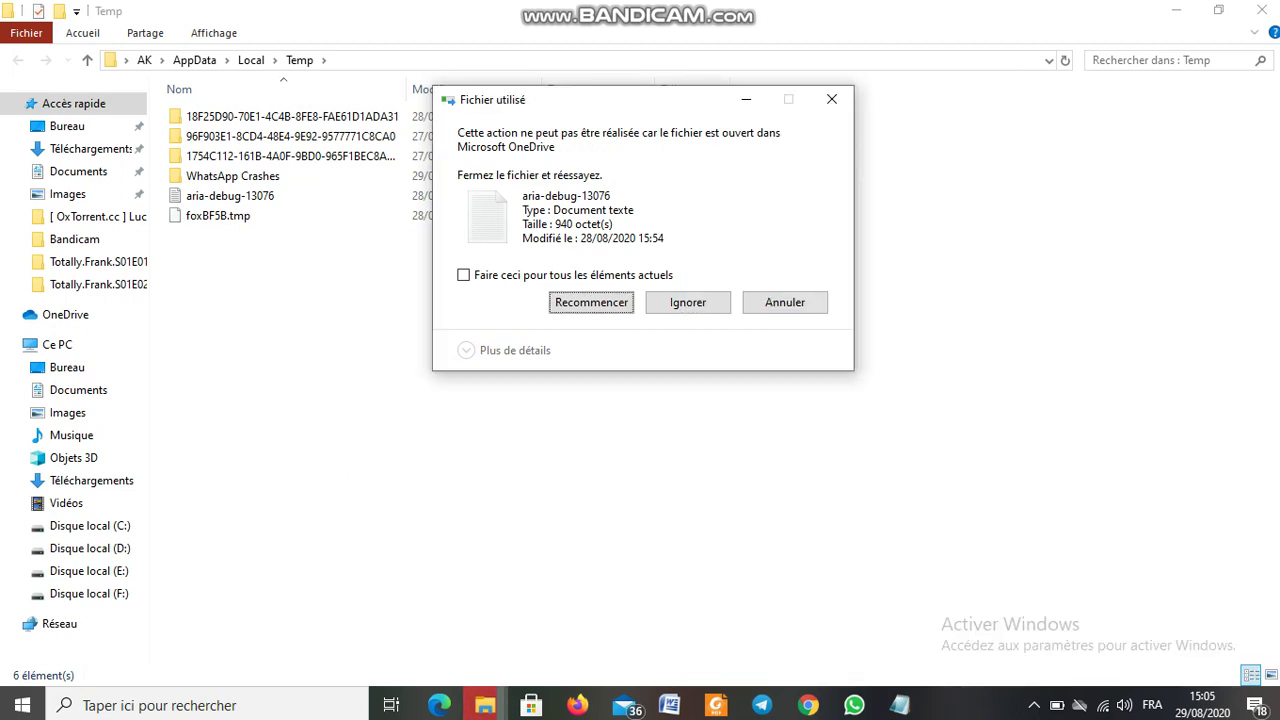
{"action": "left_click", "coordinate": [463, 274]}
{"action": "left_click", "coordinate": [688, 302]}
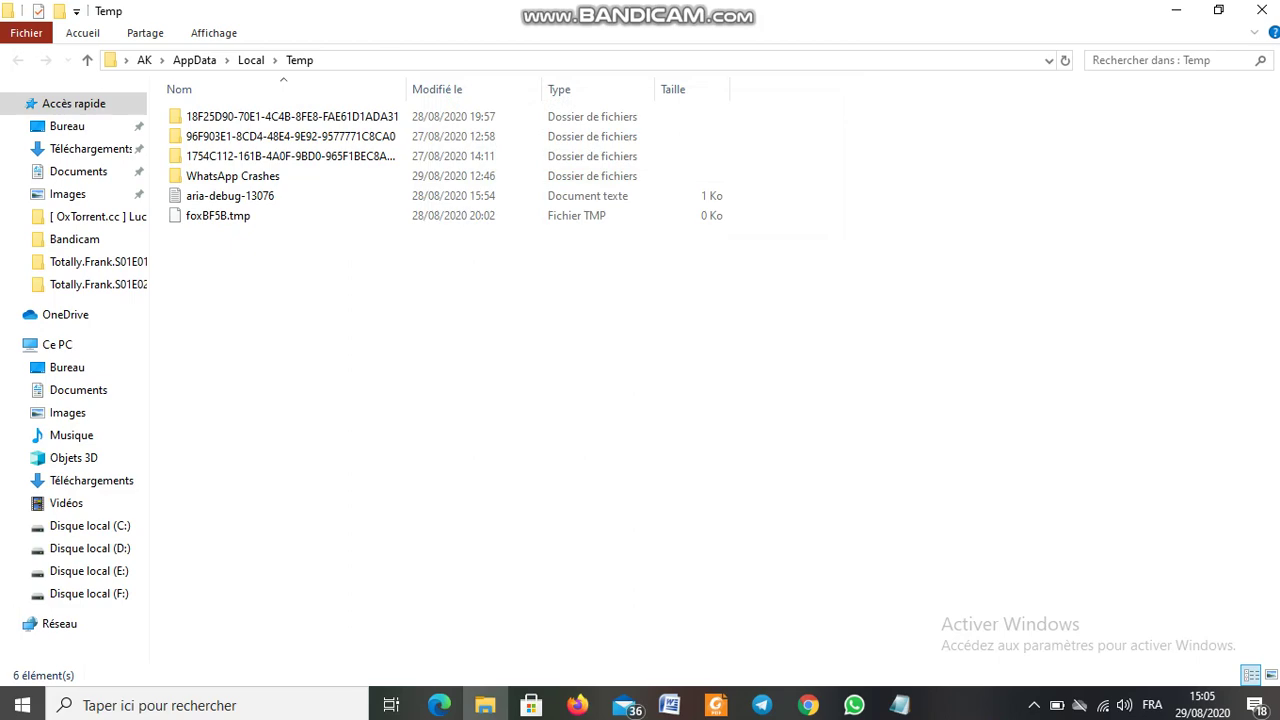
{"action": "left_click", "coordinate": [1262, 9]}
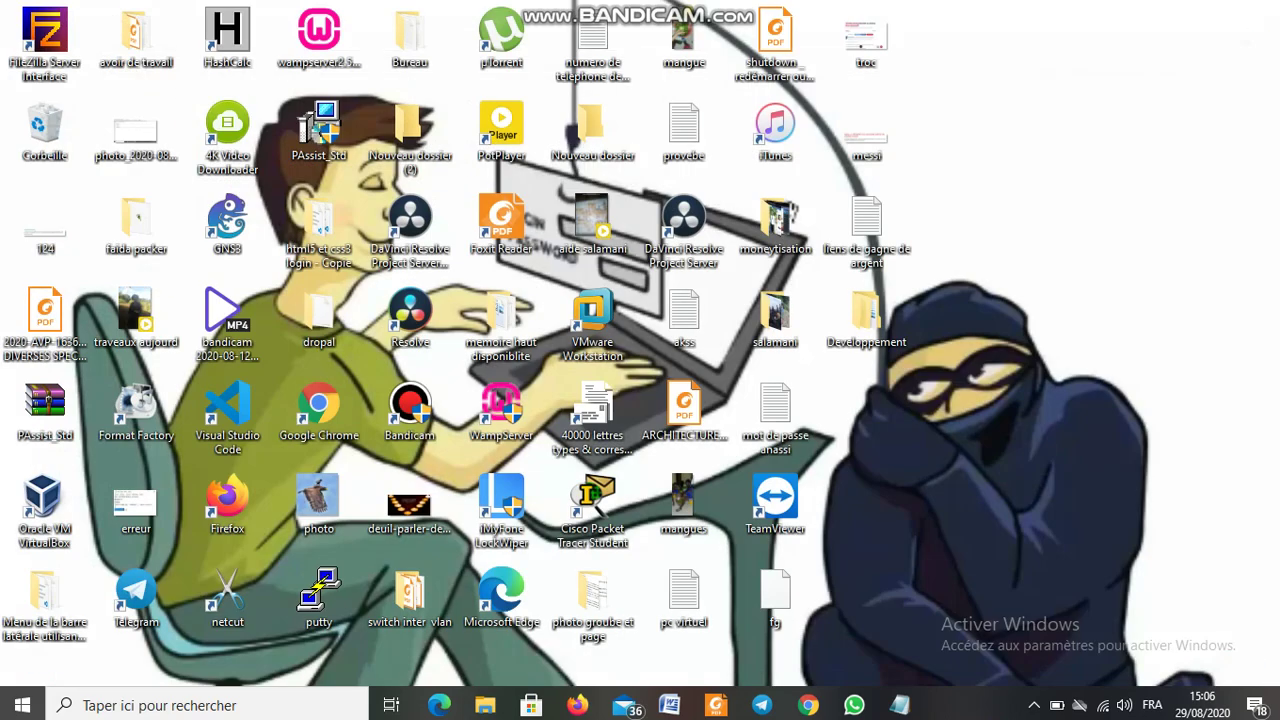
{"action": "left_click", "coordinate": [1034, 705]}
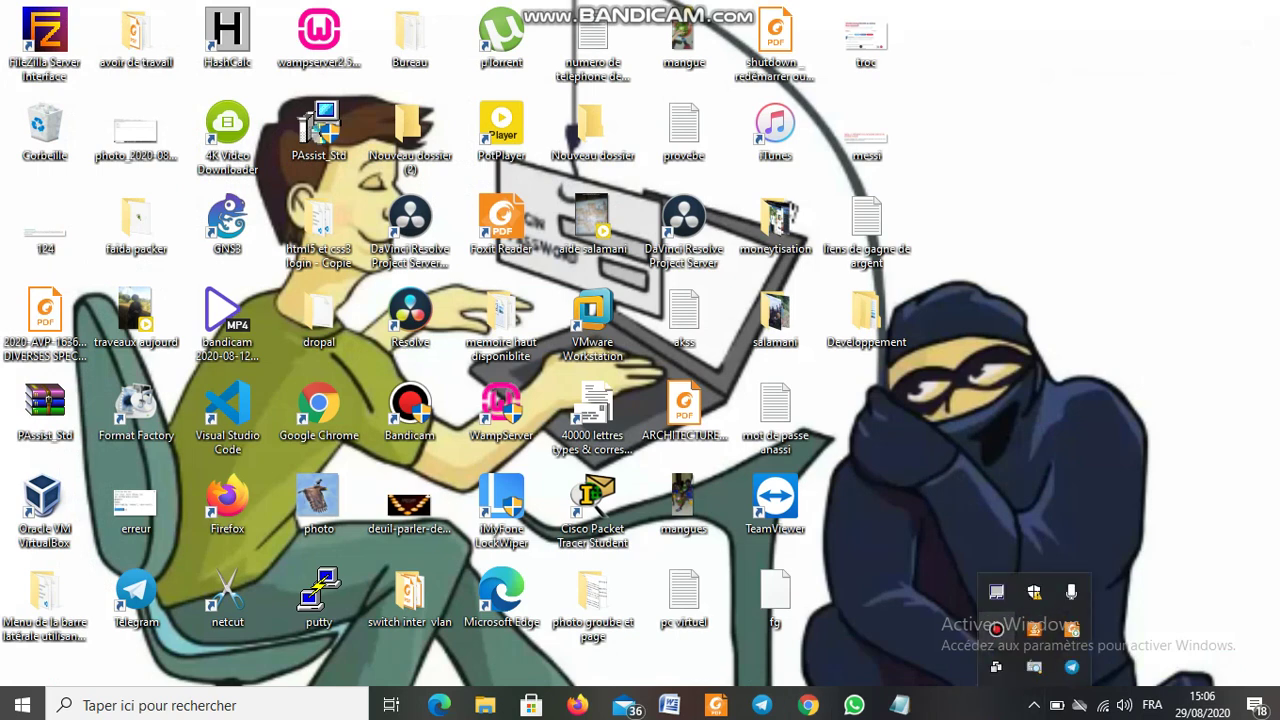
{"action": "left_click", "coordinate": [995, 629]}
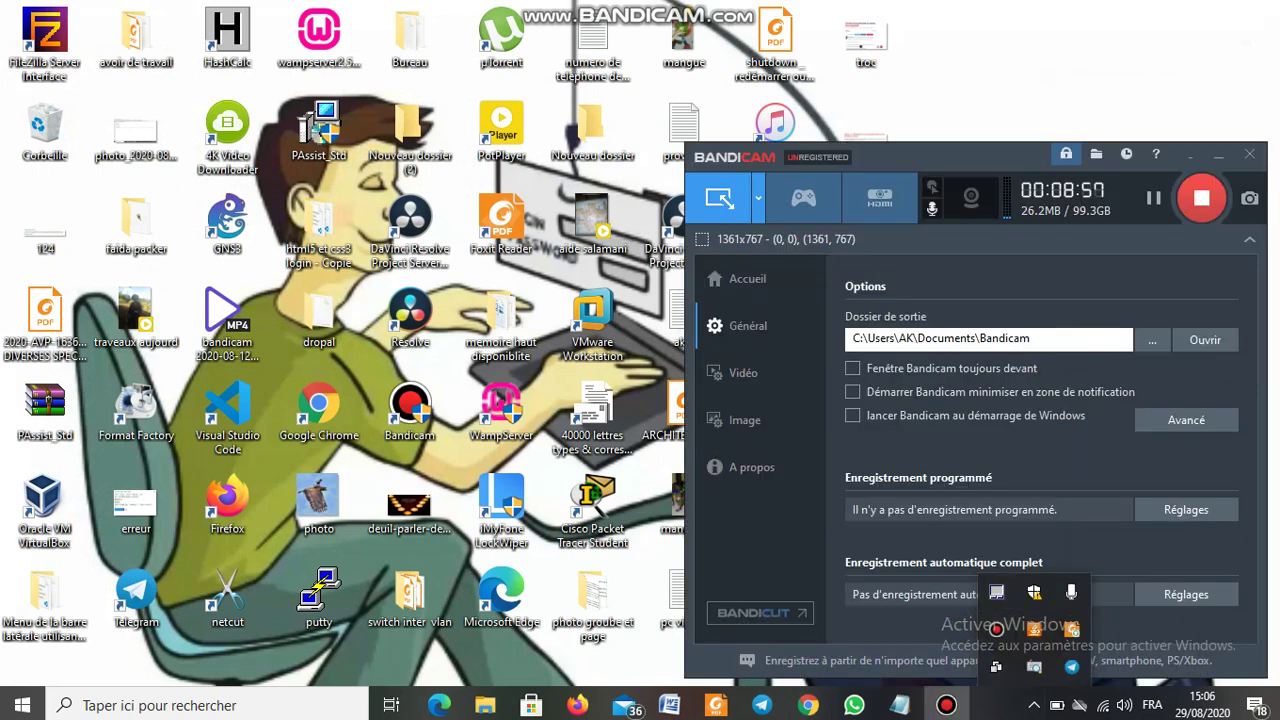